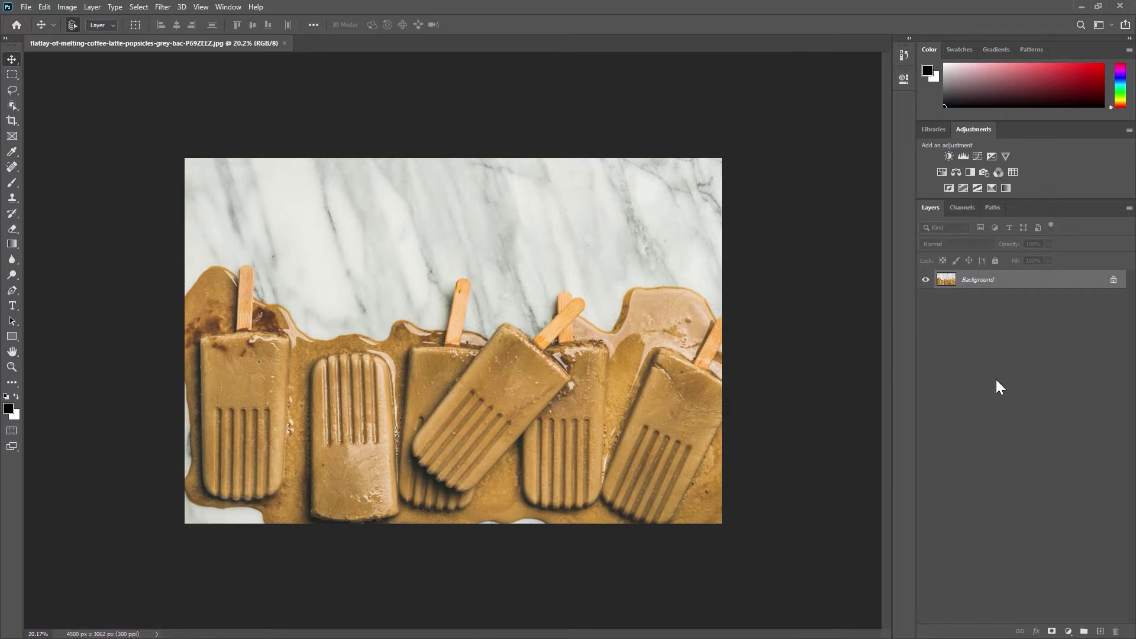
- Add a horizontal point-text layer with the placeholder text Lorem Ipsum on the marble area above the popsicles
{"action": "left_click", "coordinate": [12, 304]}
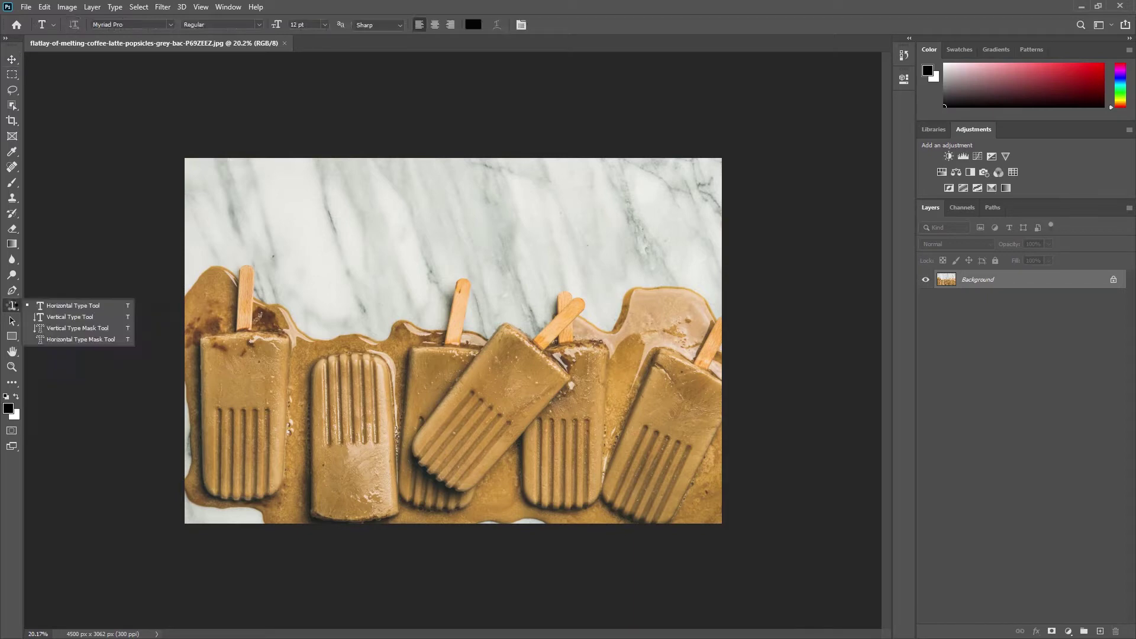
{"action": "left_click", "coordinate": [37, 304]}
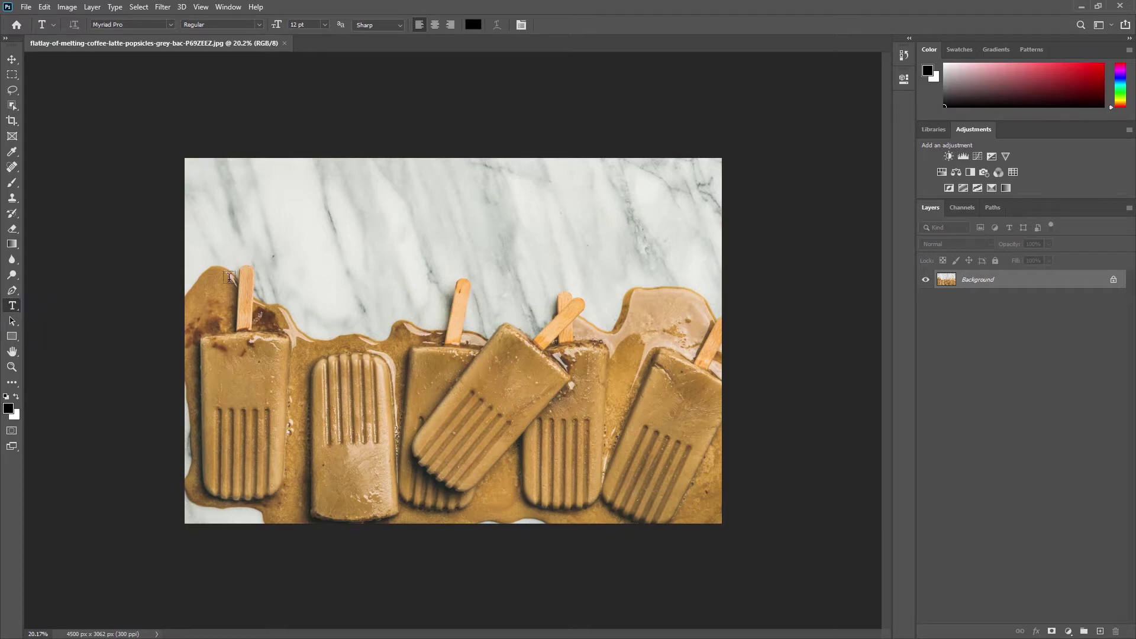
{"action": "left_click", "coordinate": [412, 246]}
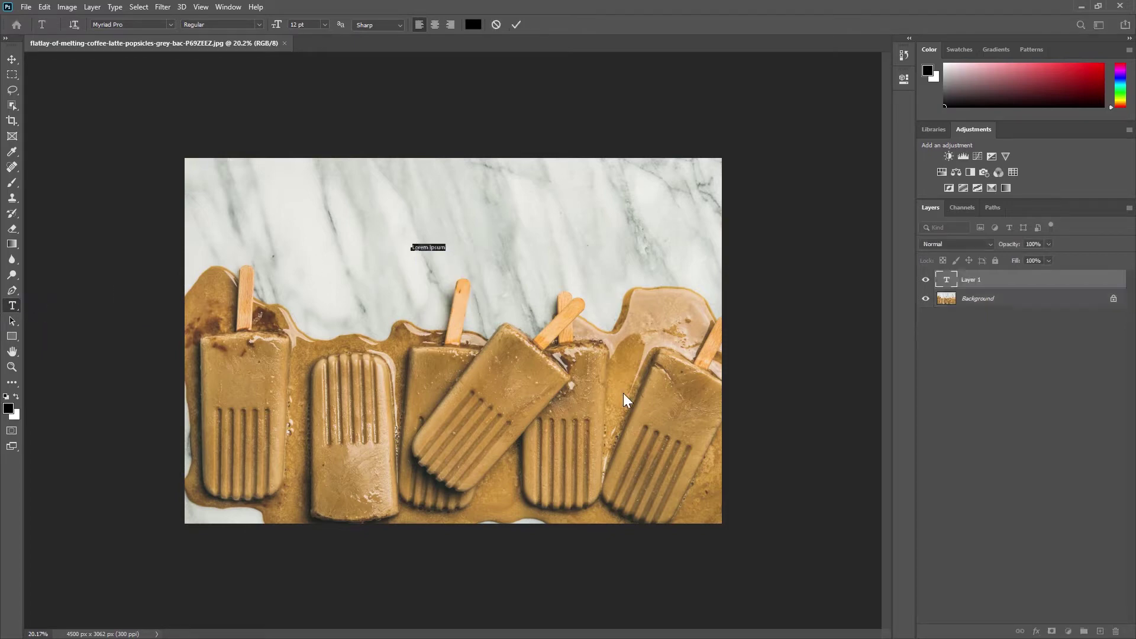
{"action": "left_click", "coordinate": [651, 365]}
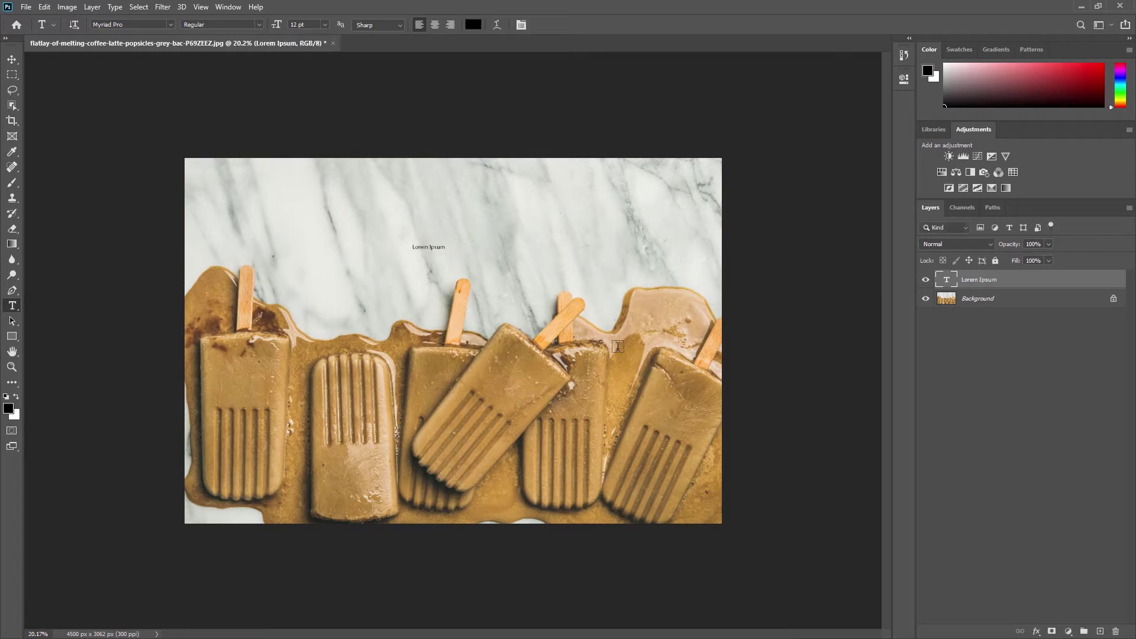
- Open the Lorem Ipsum text for editing and display its type layer properties with the character settings
{"action": "scroll", "coordinate": [427, 257], "scroll_direction": "up", "scroll_amount": 5}
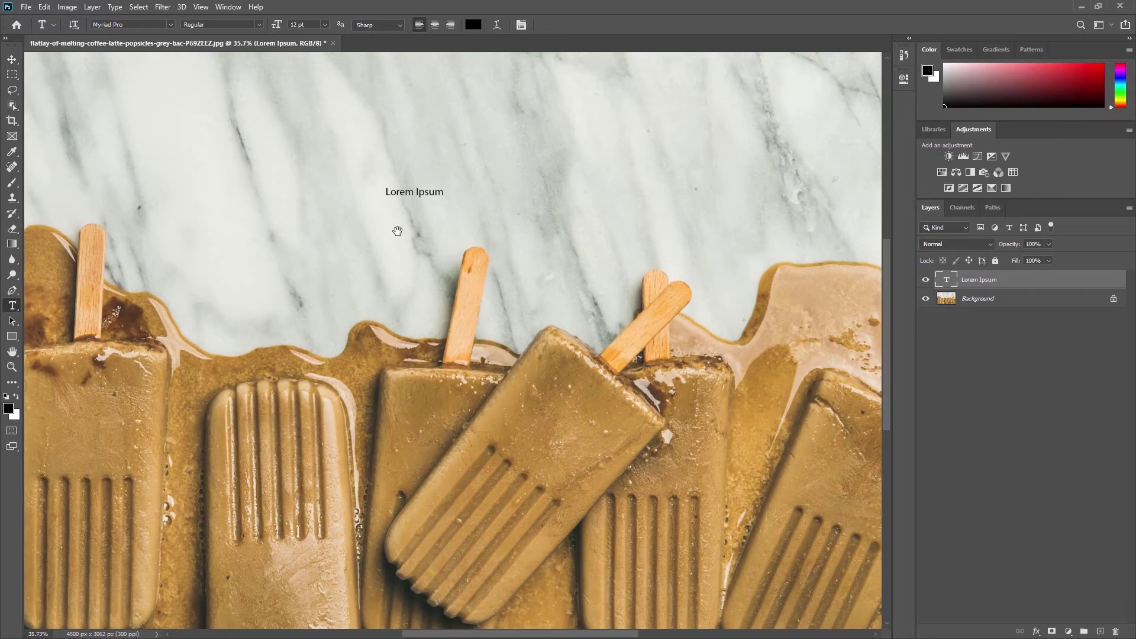
{"action": "left_click_drag", "start_coordinate": [396, 229], "coordinate": [407, 268]}
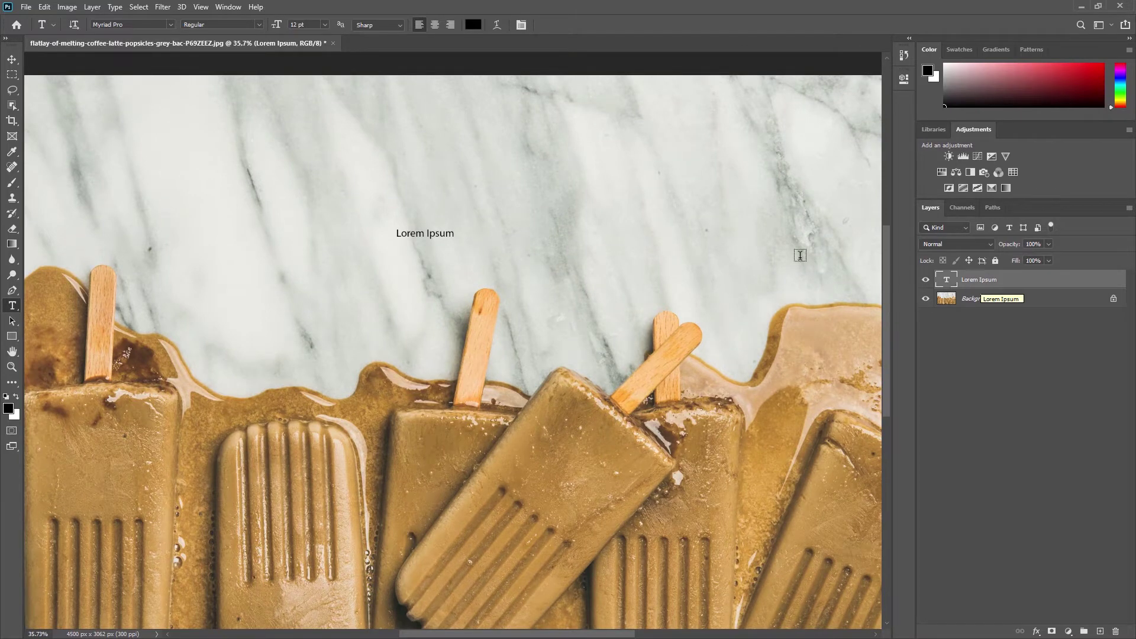
{"action": "left_click", "coordinate": [417, 235]}
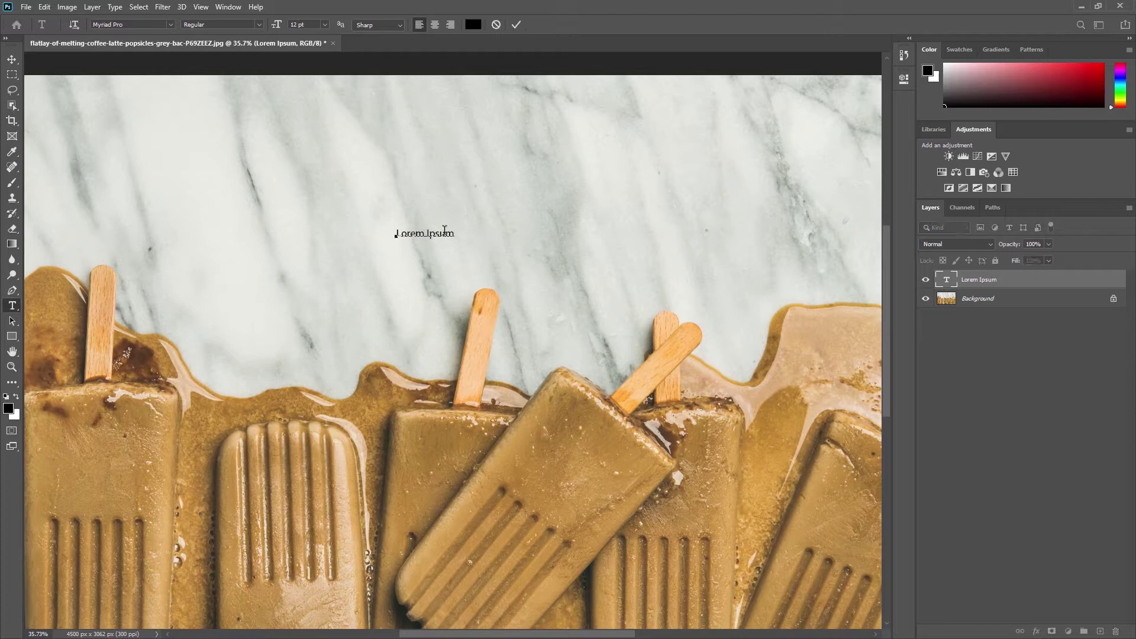
{"action": "left_click", "coordinate": [903, 77]}
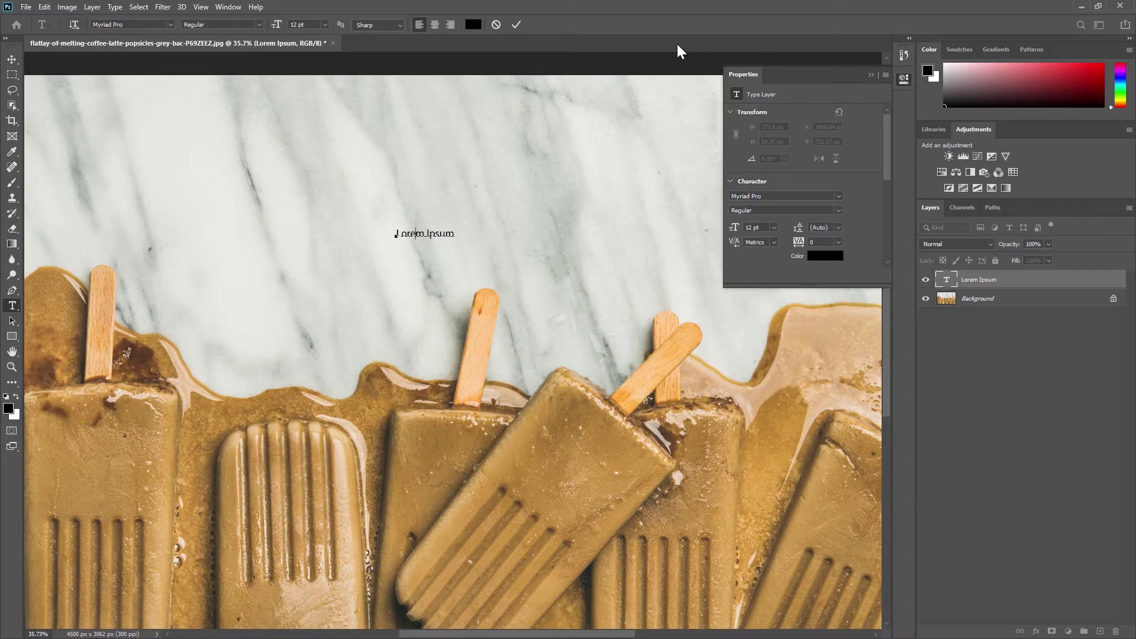
{"action": "left_click", "coordinate": [235, 8]}
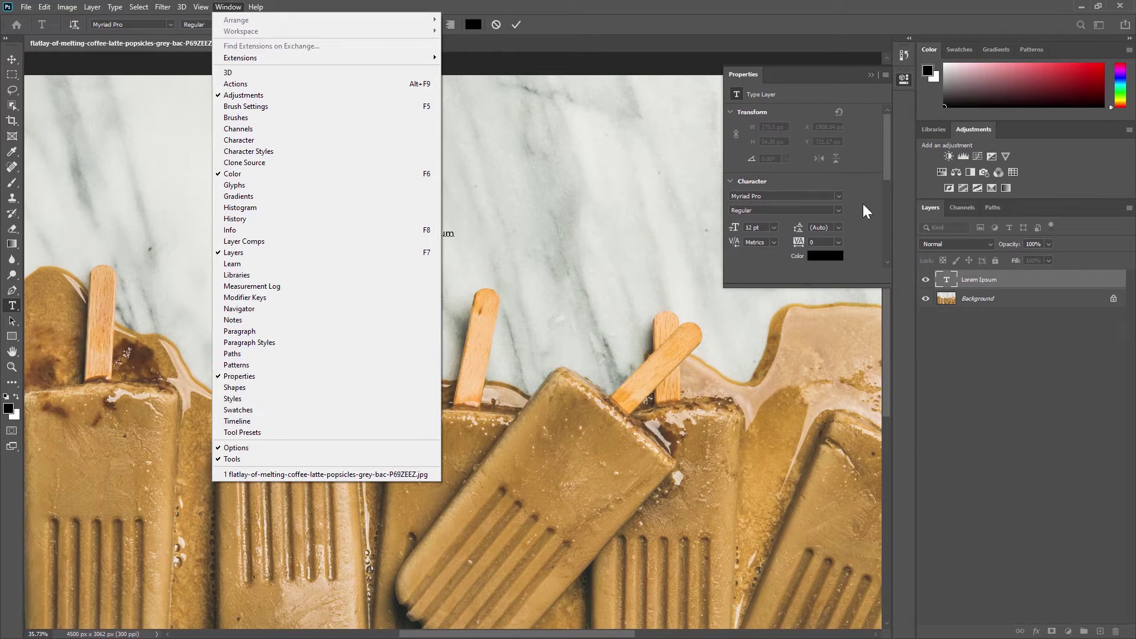
{"action": "left_click", "coordinate": [878, 197]}
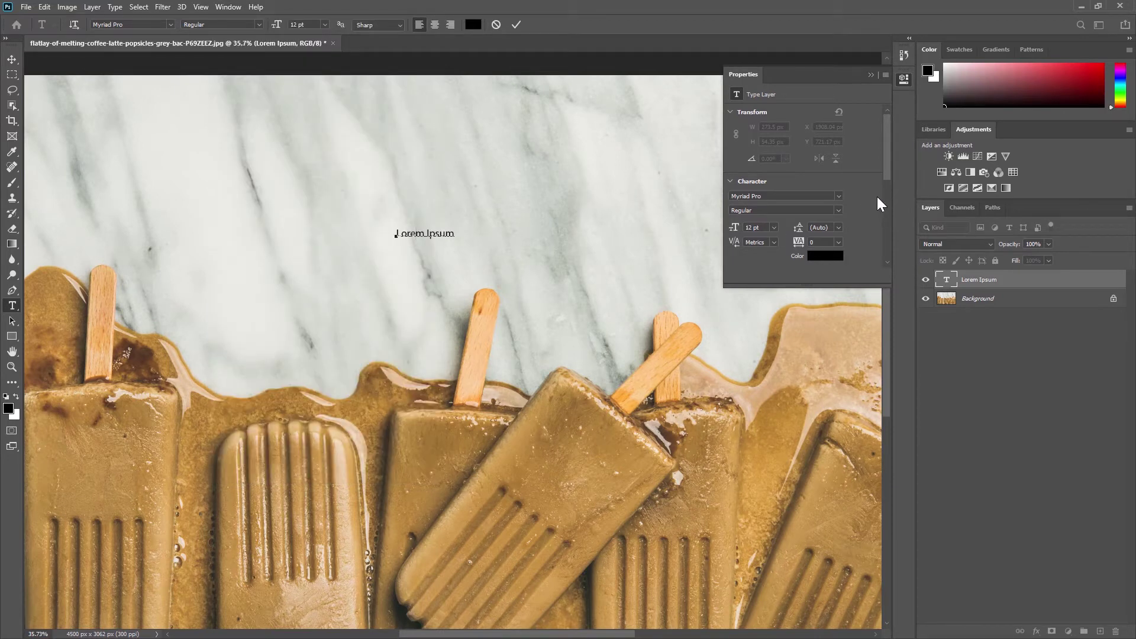
{"action": "scroll", "coordinate": [877, 197], "scroll_direction": "down", "scroll_amount": 2}
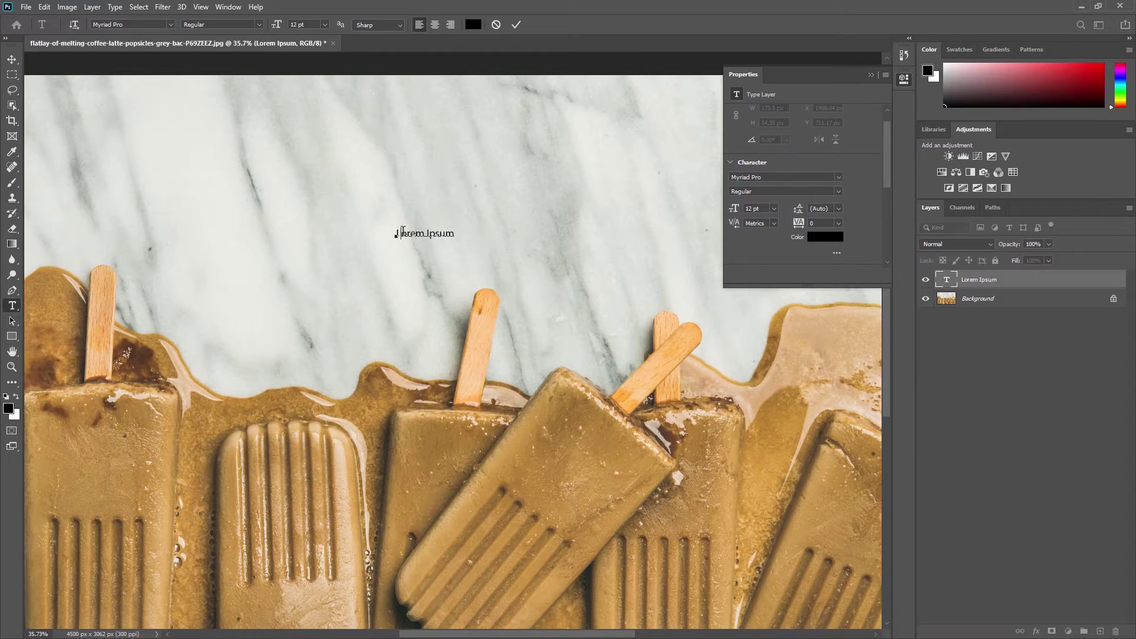
- Set the entire Lorem Ipsum text to Bold style at 72 pt
{"action": "key", "text": "ctrl+a"}
{"action": "left_click", "coordinate": [838, 192]}
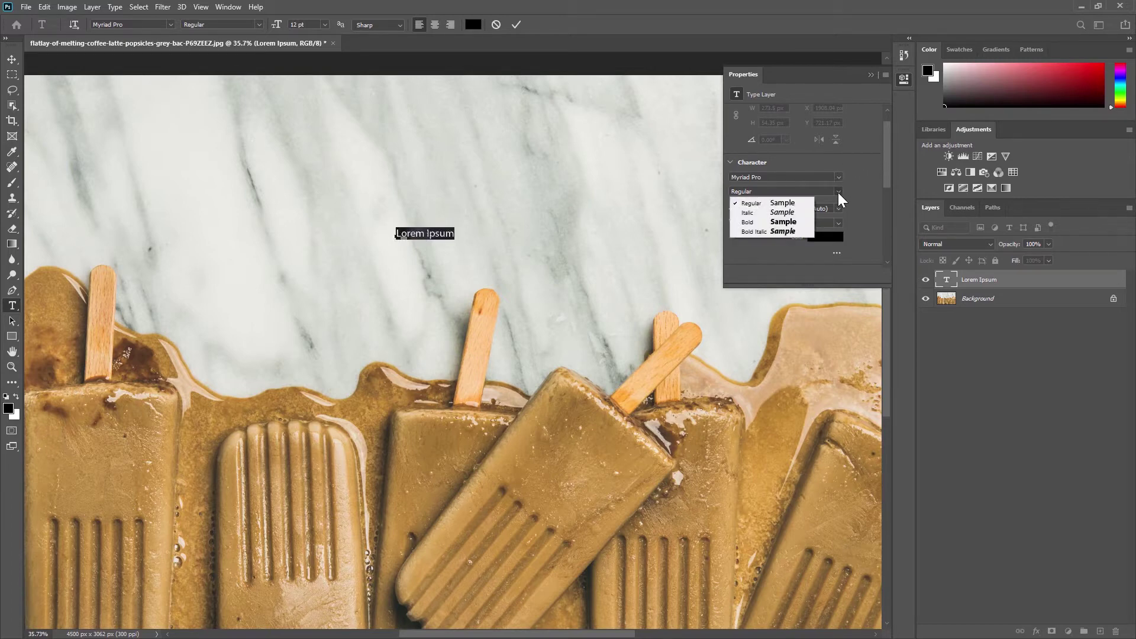
{"action": "left_click", "coordinate": [805, 222]}
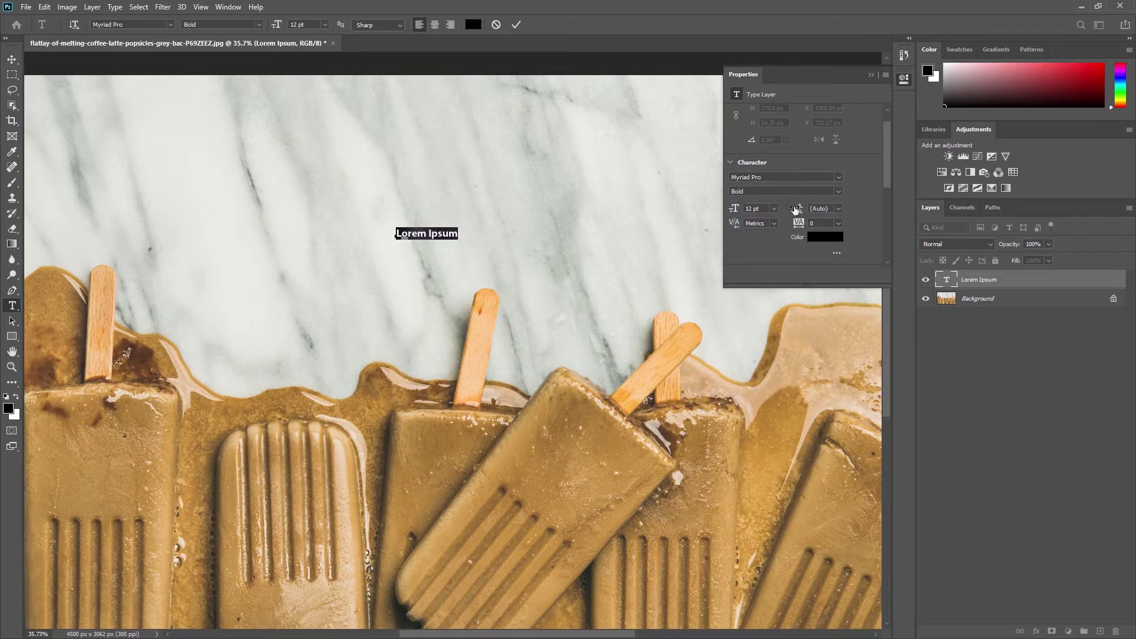
{"action": "left_click", "coordinate": [774, 208]}
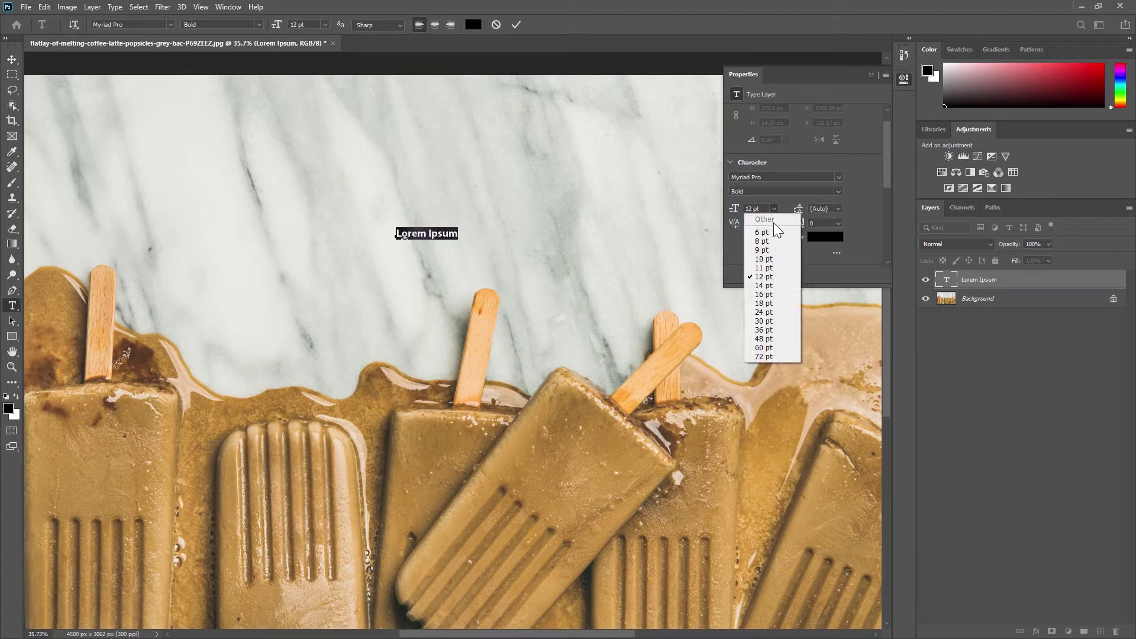
{"action": "left_click", "coordinate": [768, 355]}
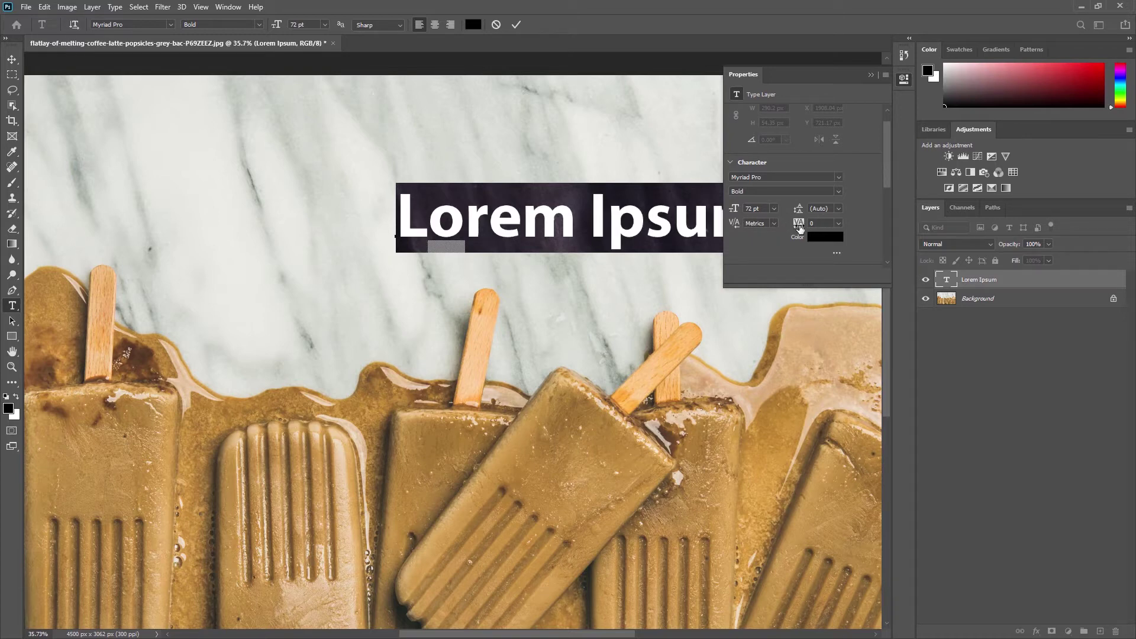
- Try a tracking value of 640 on the Lorem Ipsum text, and undo it
{"action": "left_click_drag", "start_coordinate": [798, 230], "coordinate": [817, 229]}
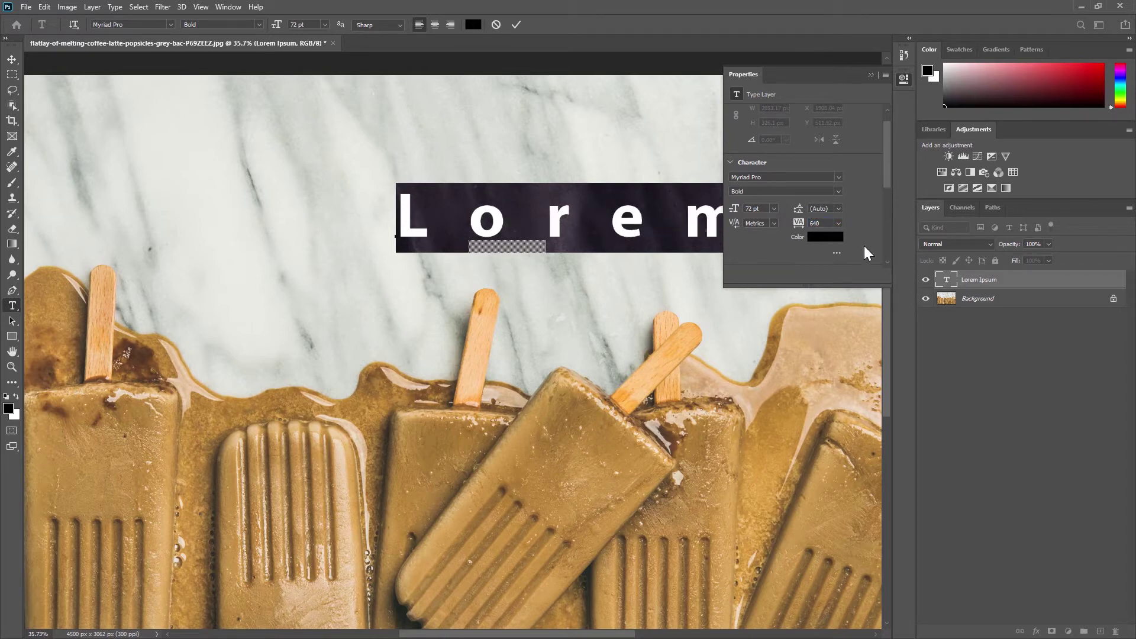
{"action": "key", "text": "ctrl+z"}
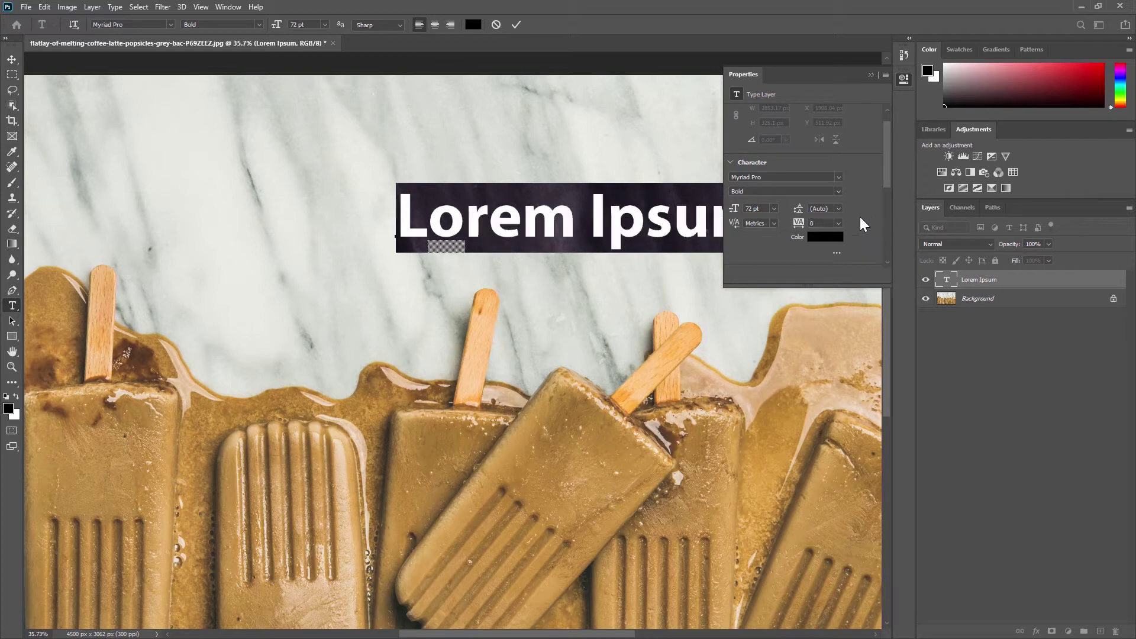
- Set the Lorem Ipsum text color to white
{"action": "left_click", "coordinate": [828, 239]}
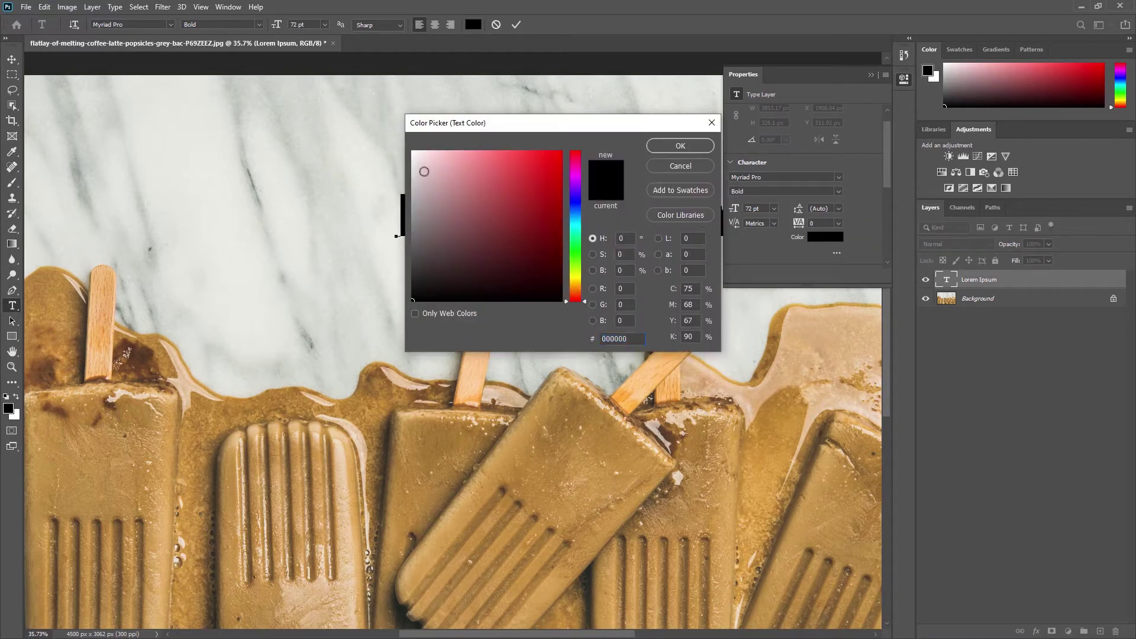
{"action": "left_click_drag", "start_coordinate": [424, 172], "coordinate": [413, 152]}
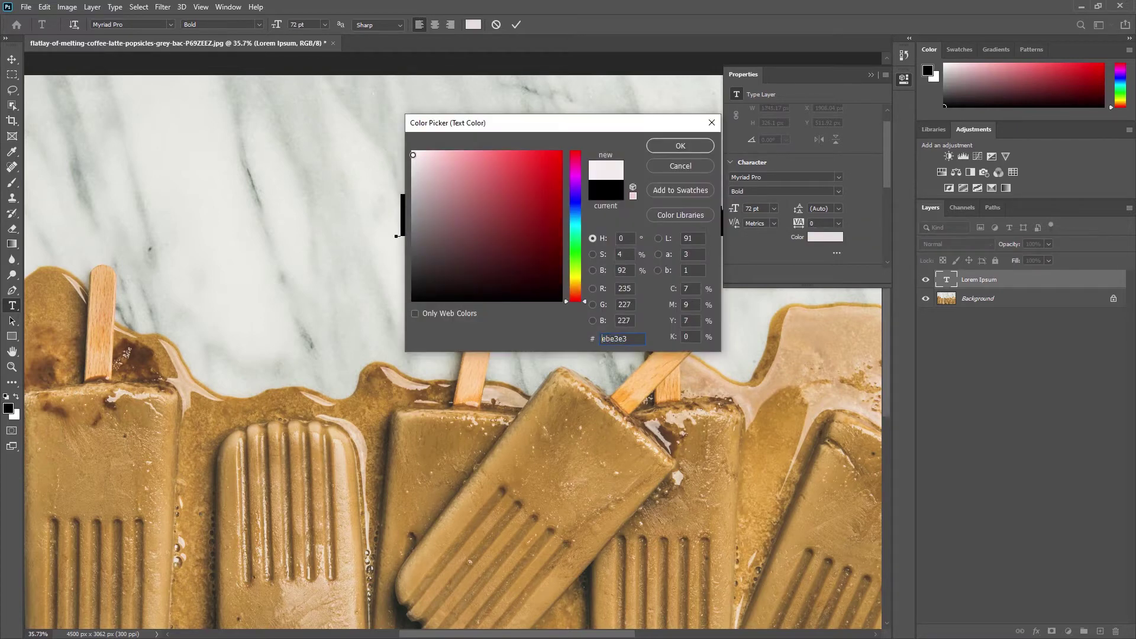
{"action": "left_click", "coordinate": [691, 146]}
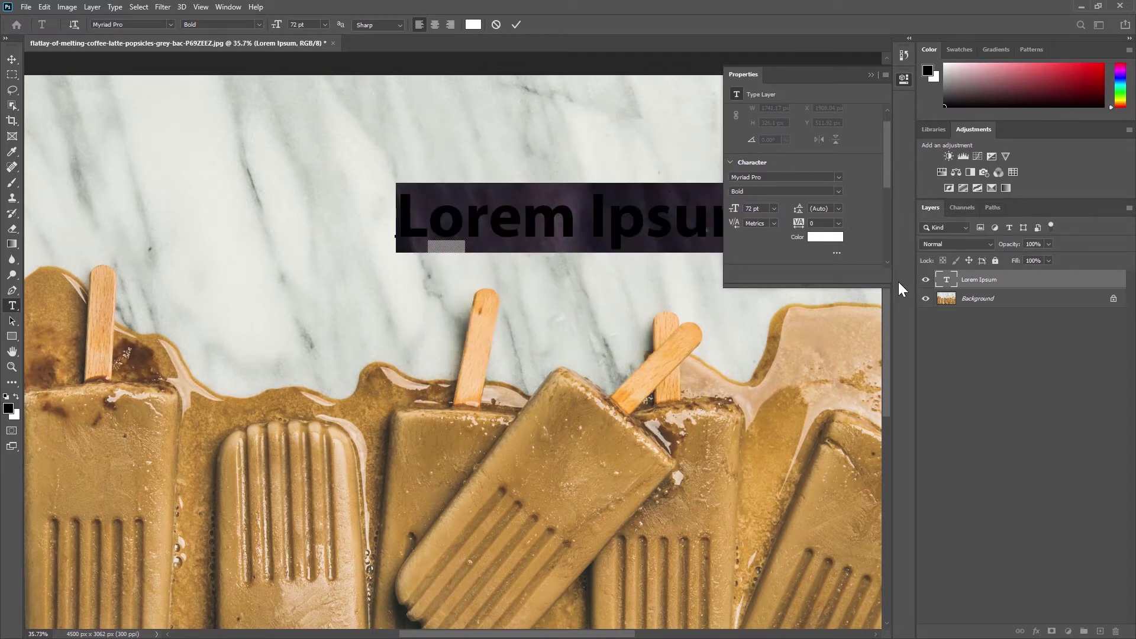
- Change the font of the entire text to Octin Spraypaint A Regular and collapse the type properties
{"action": "left_click_drag", "start_coordinate": [885, 186], "coordinate": [892, 132]}
{"action": "left_click", "coordinate": [836, 230]}
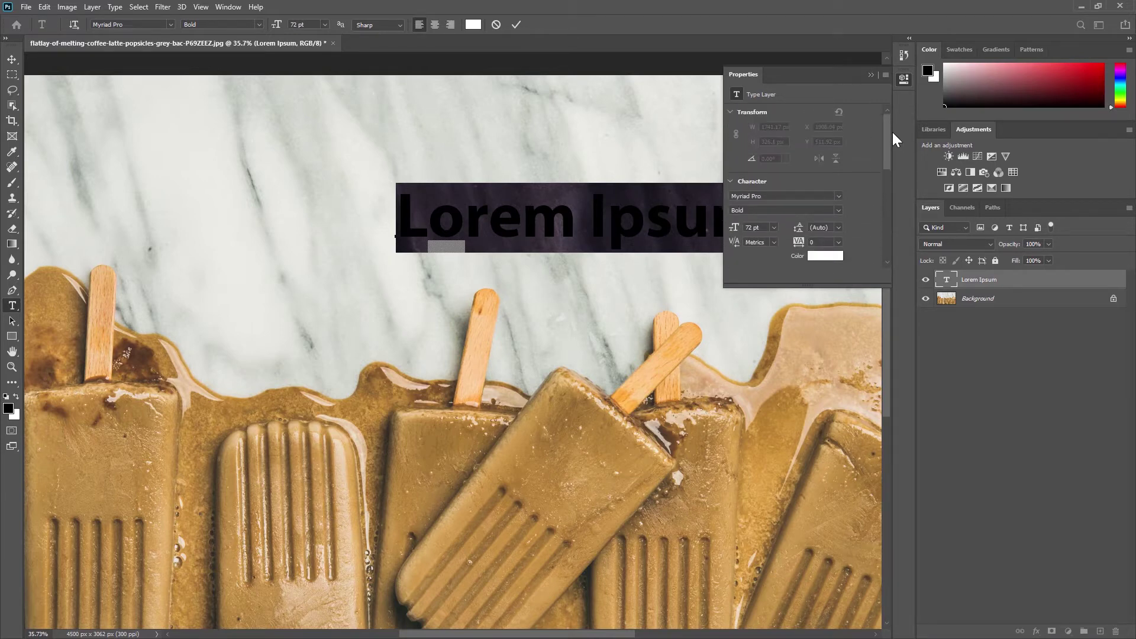
{"action": "left_click", "coordinate": [481, 214]}
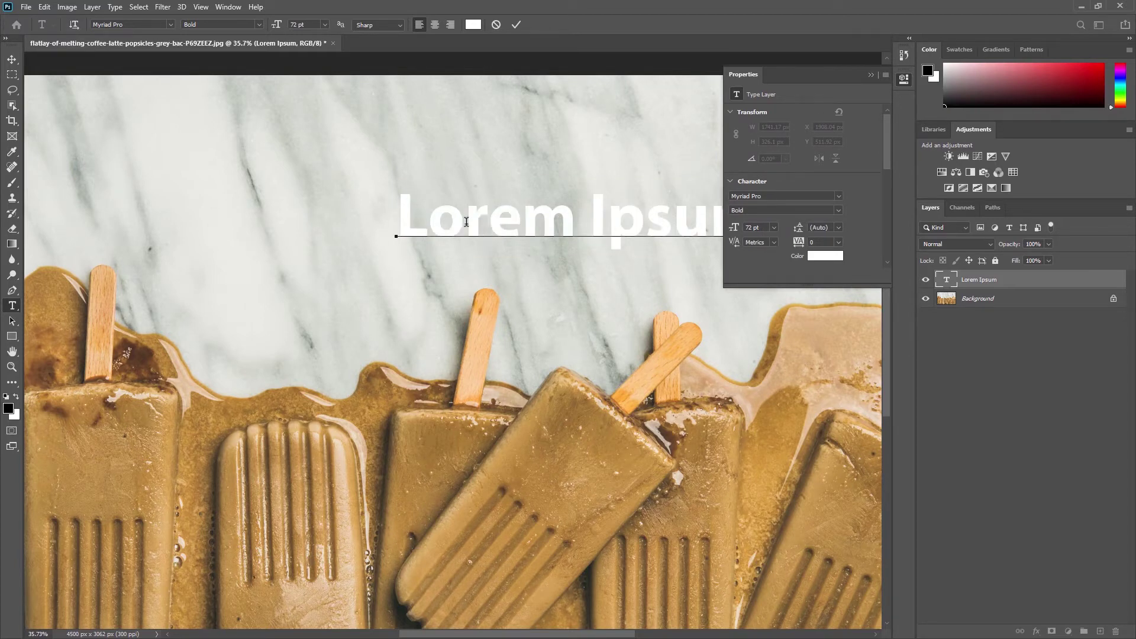
{"action": "key", "text": "ctrl+a"}
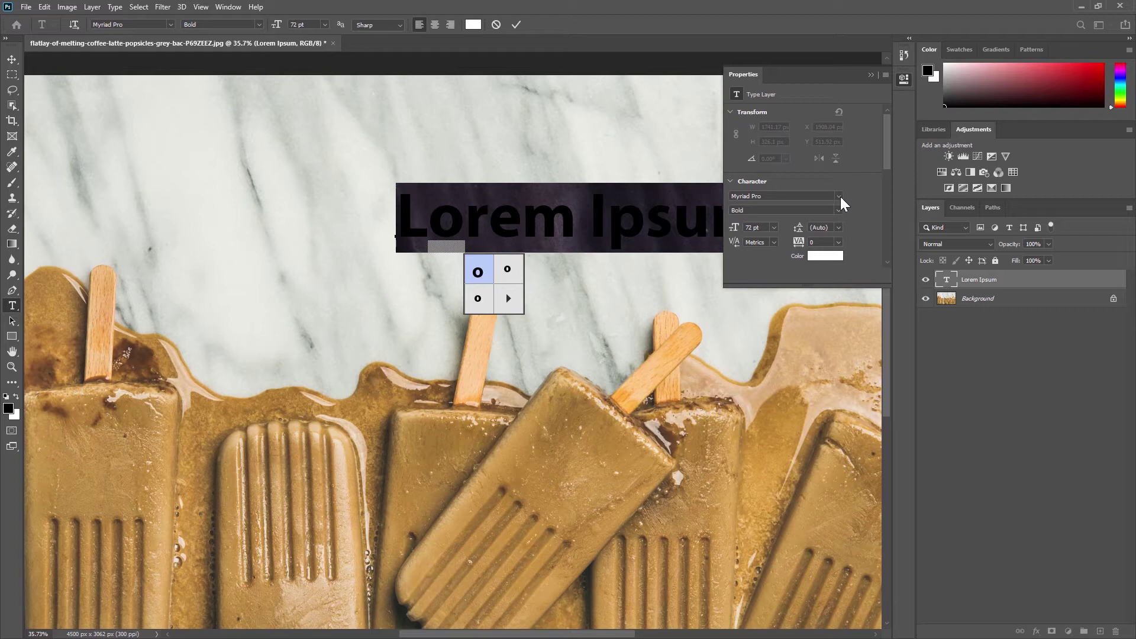
{"action": "left_click", "coordinate": [822, 194]}
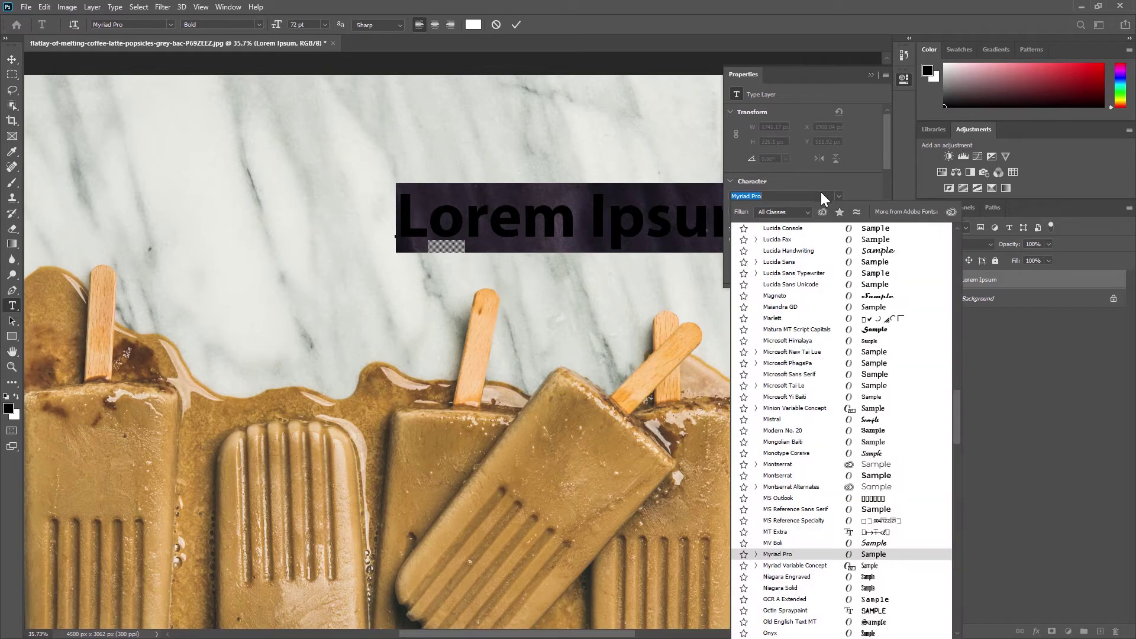
{"action": "type", "text": "spr"}
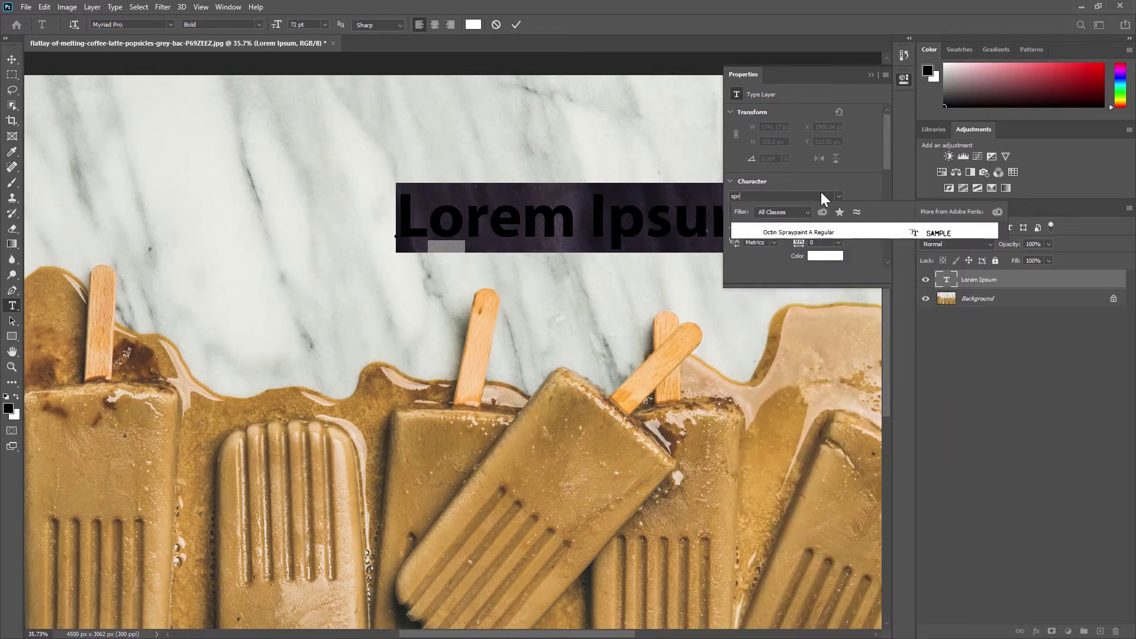
{"action": "key", "text": "Down"}
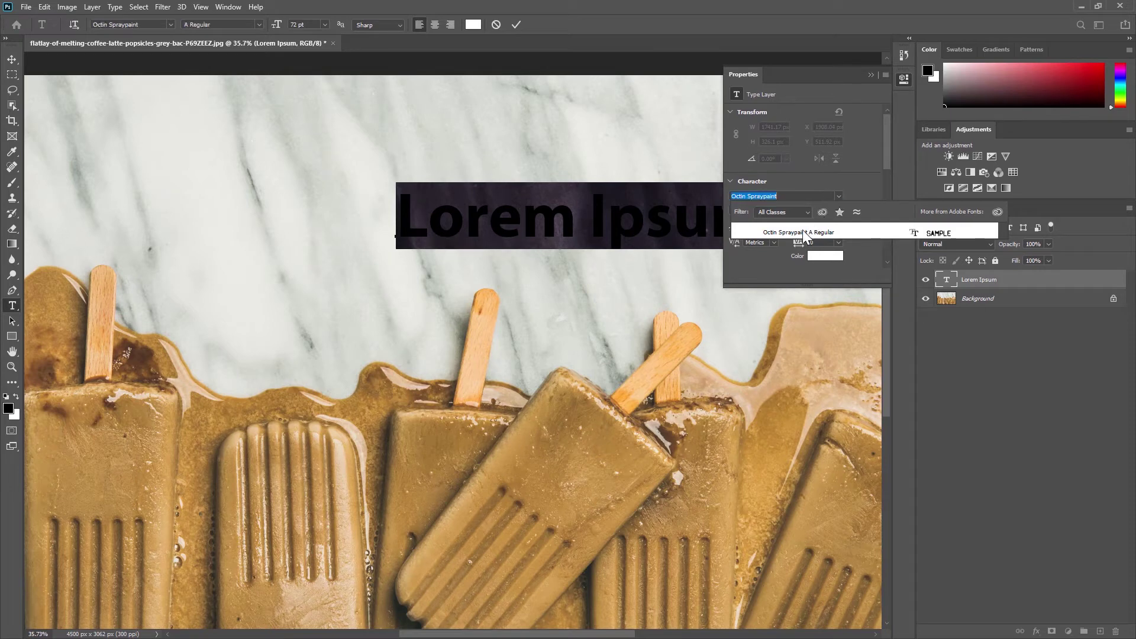
{"action": "left_click", "coordinate": [801, 232]}
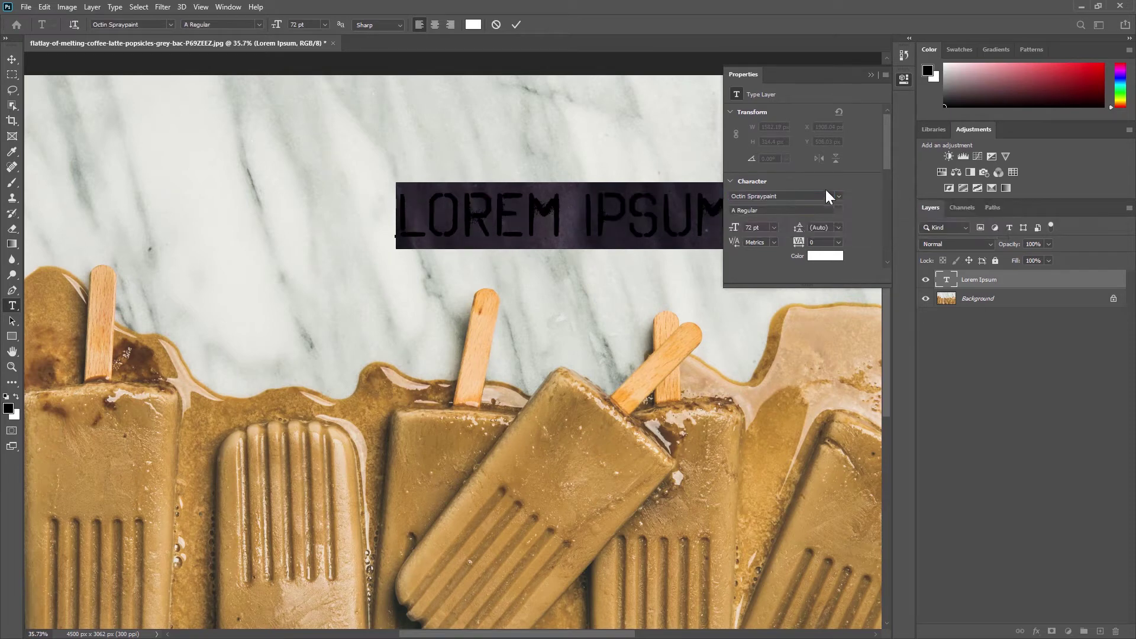
{"action": "left_click", "coordinate": [871, 74]}
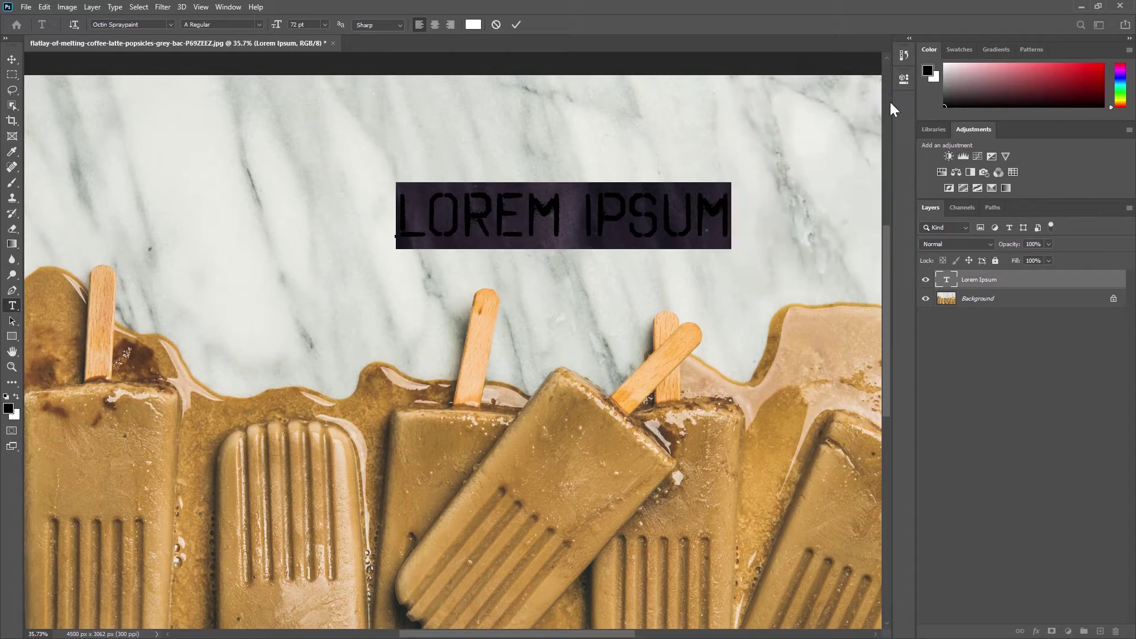
- Replace the Lorem Ipsum placeholder with the word SALTED
{"action": "left_click", "coordinate": [531, 214]}
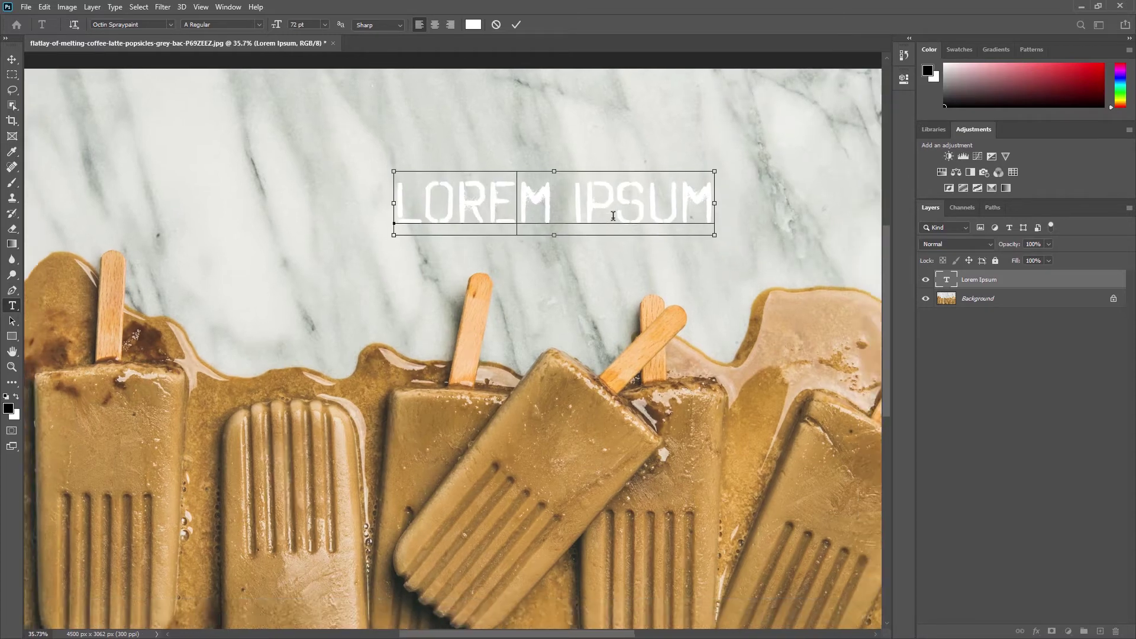
{"action": "key", "text": "ctrl+0"}
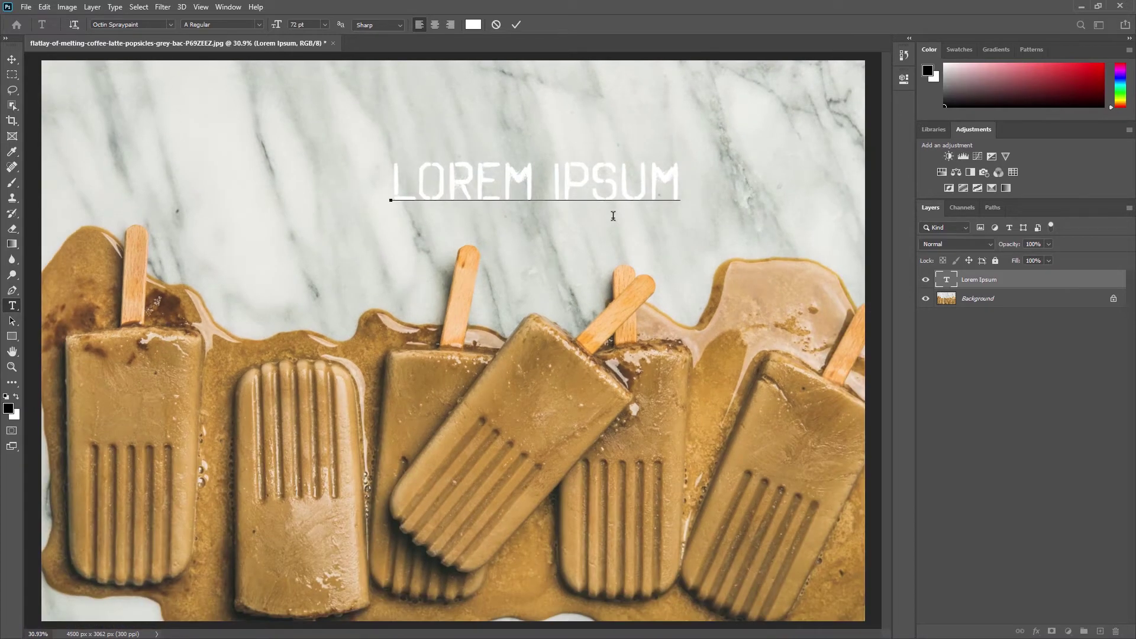
{"action": "left_click", "coordinate": [589, 179]}
{"action": "key", "text": "ctrl+a"}
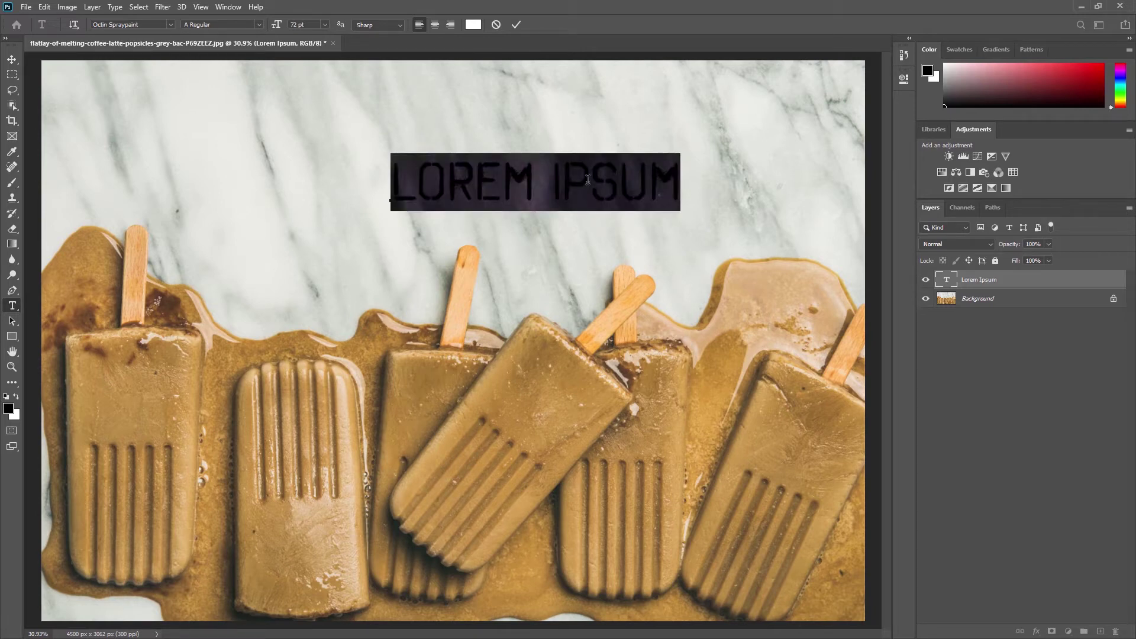
{"action": "type", "text": "SAL"}
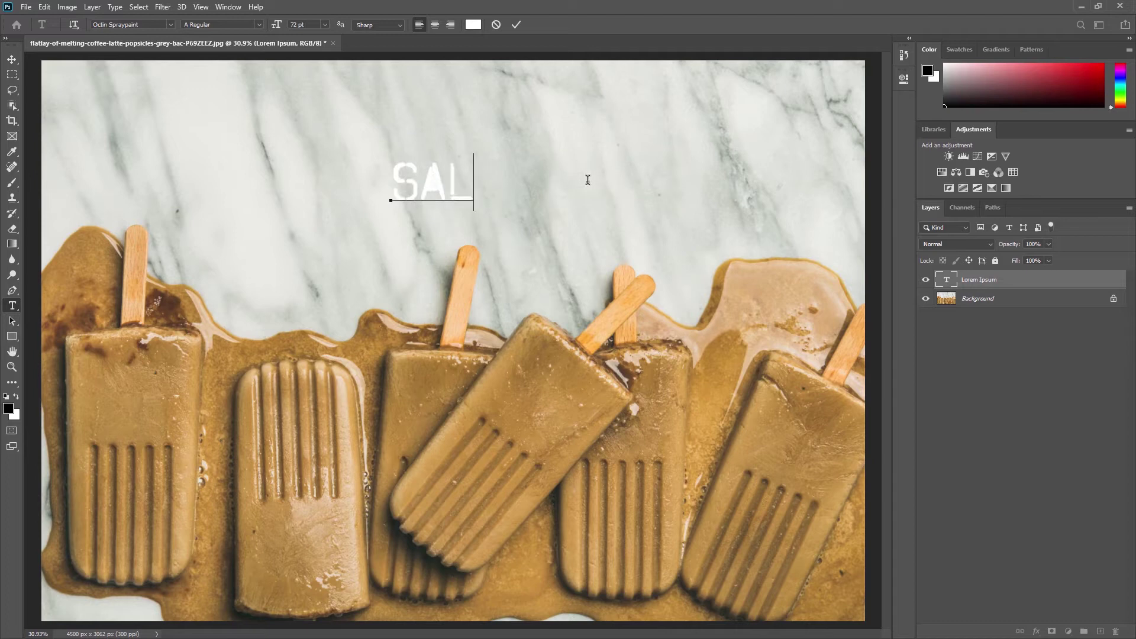
{"action": "type", "text": "R"}
{"action": "key", "text": "BackSpace"}
{"action": "type", "text": "TED"}
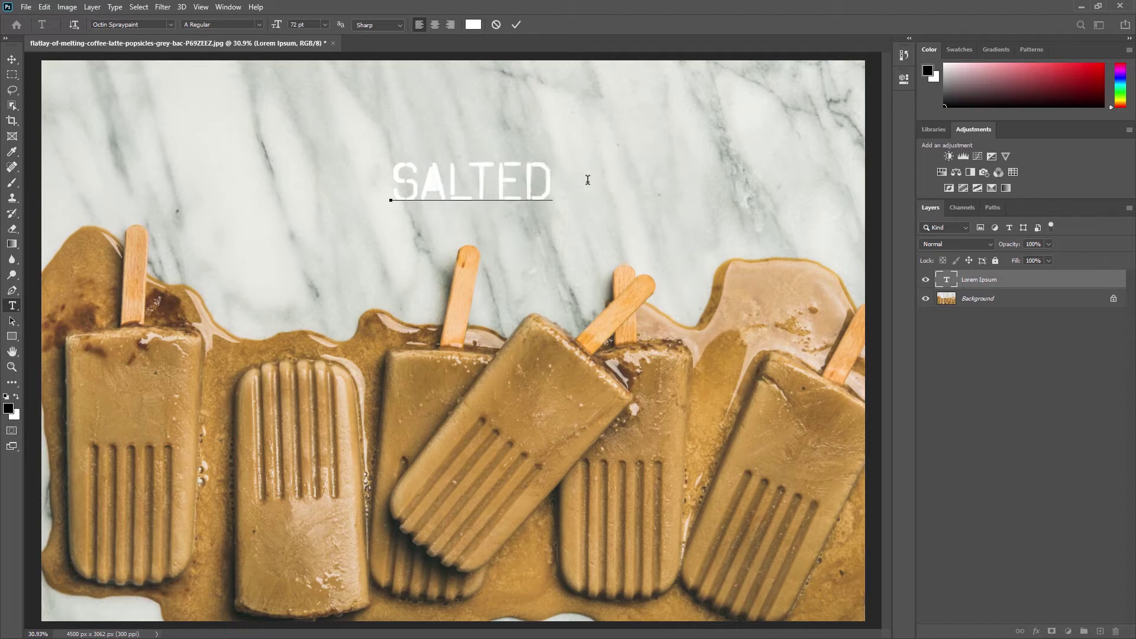
- Commit the text edit and move the SALTED text slightly to the left on the marble
{"action": "left_click", "coordinate": [12, 60]}
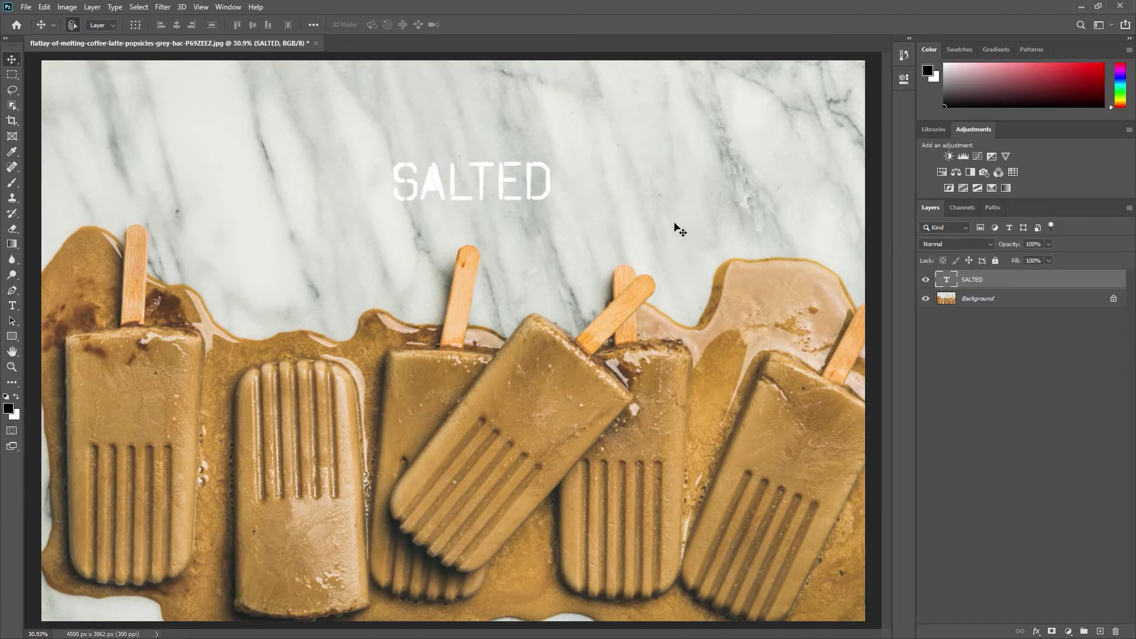
{"action": "mouse_move", "coordinate": [491, 185]}
{"action": "left_mouse_down"}
{"action": "mouse_move", "coordinate": [464, 227]}
{"action": "mouse_move", "coordinate": [343, 227]}
{"action": "mouse_move", "coordinate": [326, 148]}
{"action": "mouse_move", "coordinate": [504, 172]}
{"action": "mouse_move", "coordinate": [486, 184]}
{"action": "left_mouse_up"}
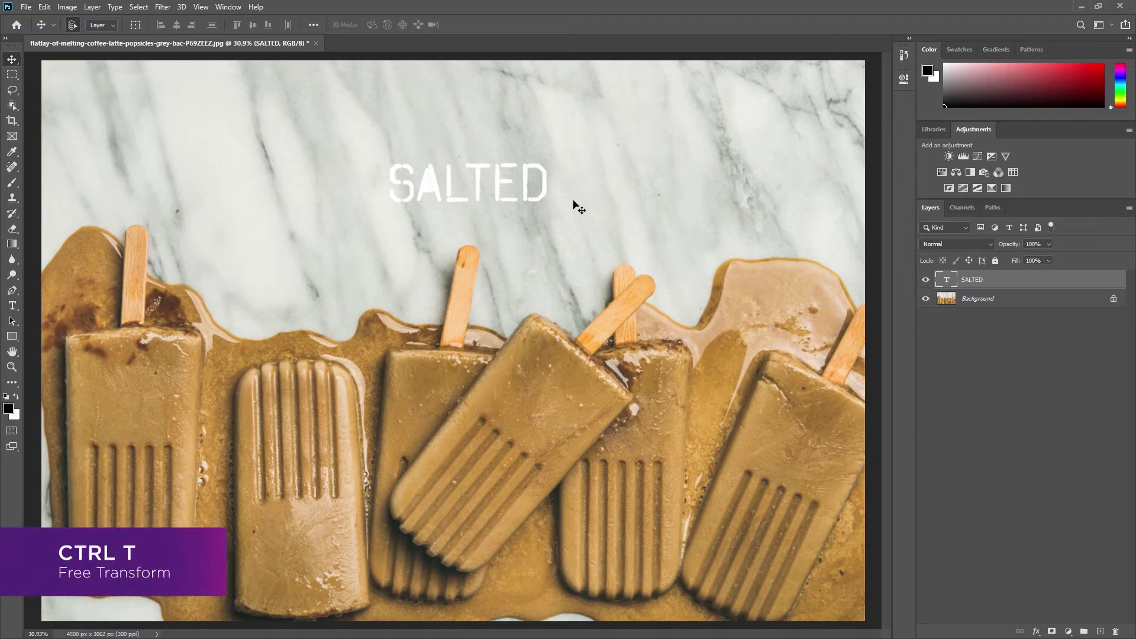
- Enlarge the SALTED text with Free Transform until it spans most of the marble area, and nudge it into place
{"action": "key", "text": "ctrl+t"}
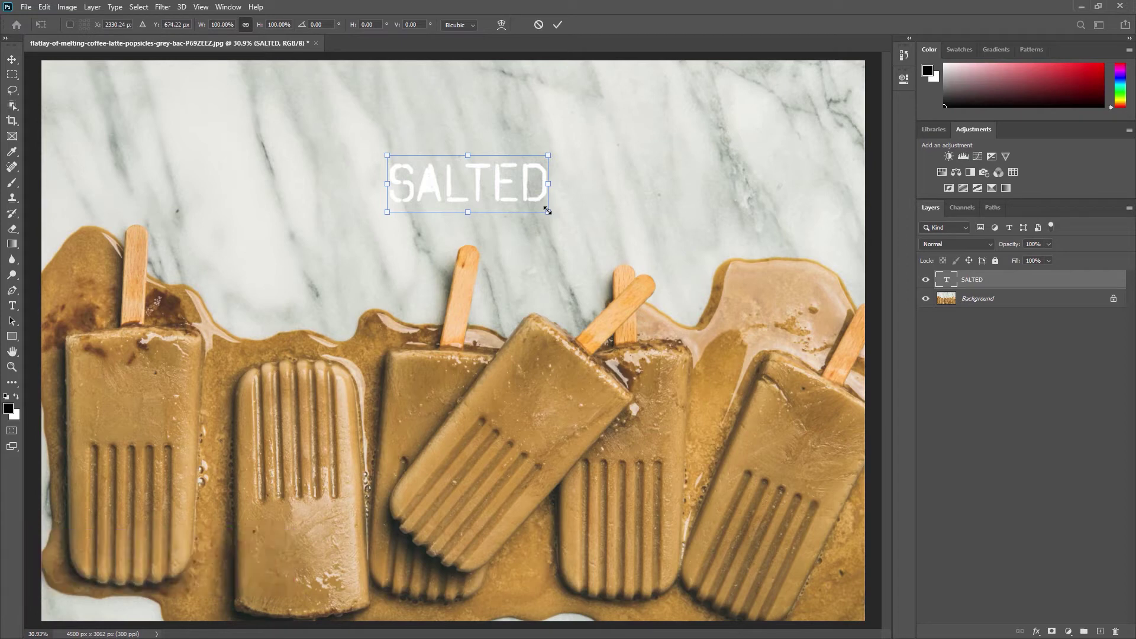
{"action": "left_click_drag", "start_coordinate": [547, 211], "coordinate": [757, 286]}
{"action": "key", "text": "Return"}
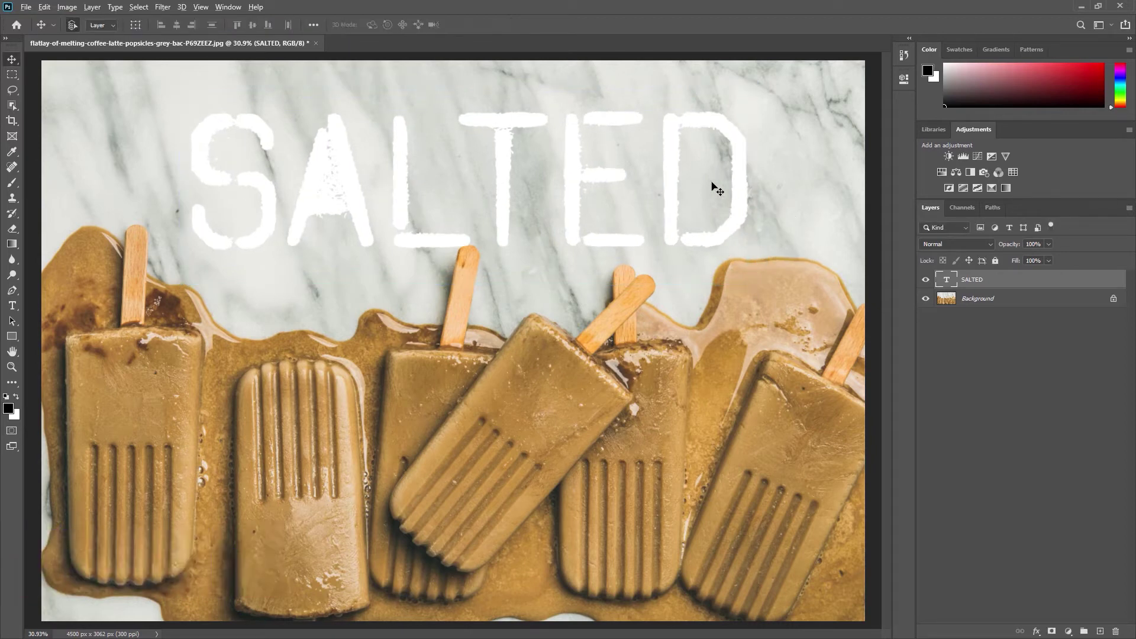
{"action": "scroll", "coordinate": [716, 188], "scroll_direction": "down", "scroll_amount": 2}
{"action": "left_click_drag", "start_coordinate": [556, 203], "coordinate": [542, 207]}
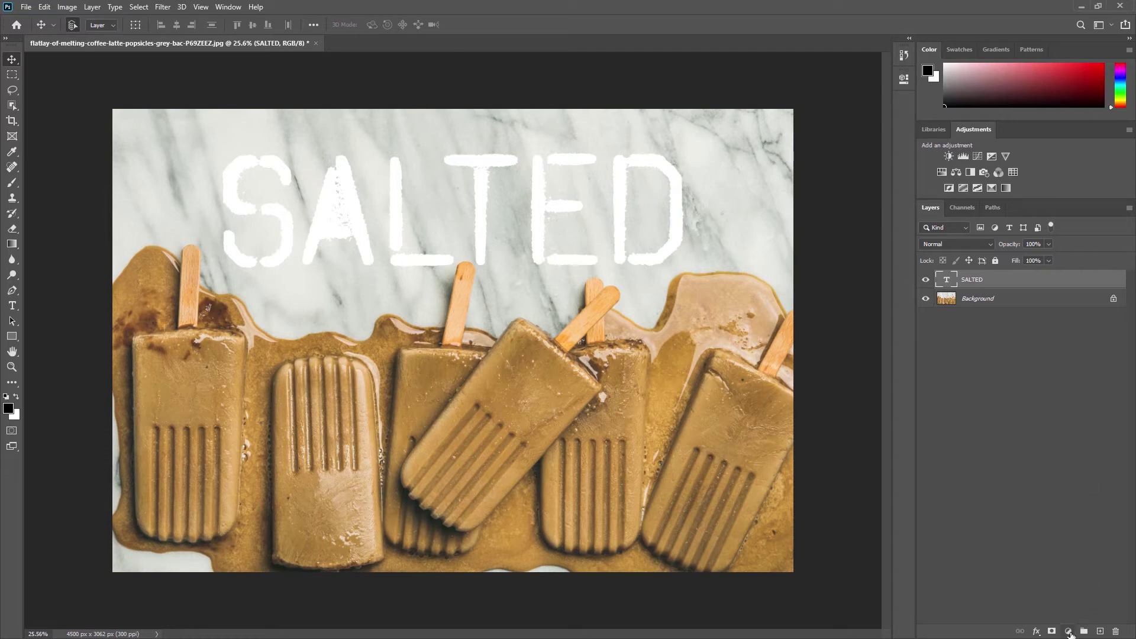
- Add a Drop Shadow to the SALTED layer with 71% opacity, a 5° angle and a 31 px distance
{"action": "left_click", "coordinate": [1036, 631]}
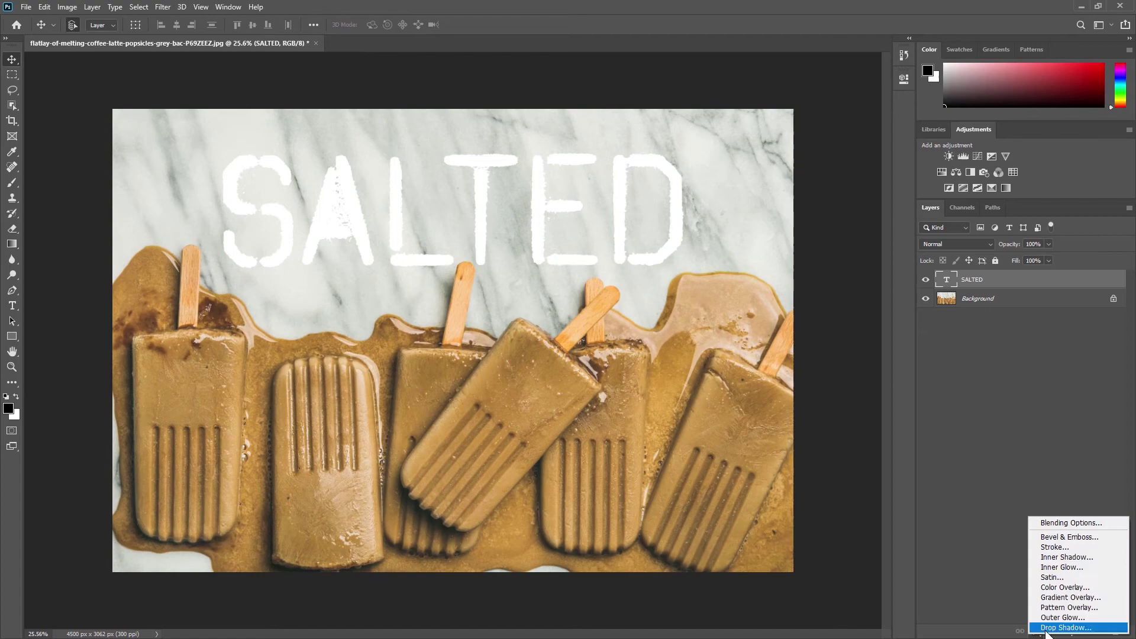
{"action": "left_click", "coordinate": [1043, 634]}
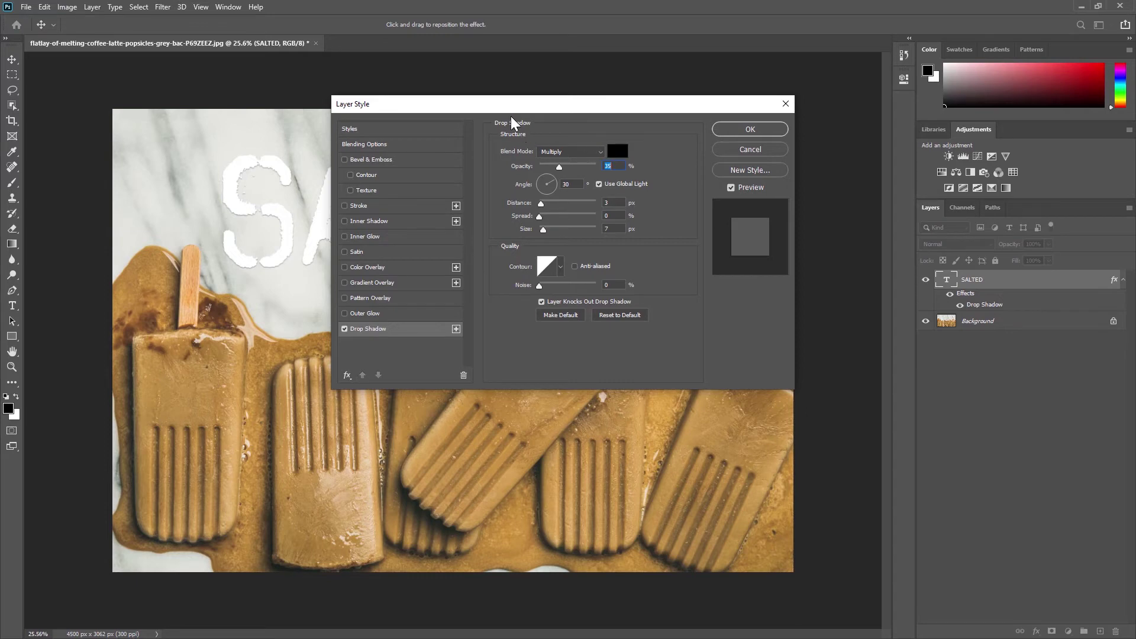
{"action": "left_click_drag", "start_coordinate": [512, 119], "coordinate": [712, 273]}
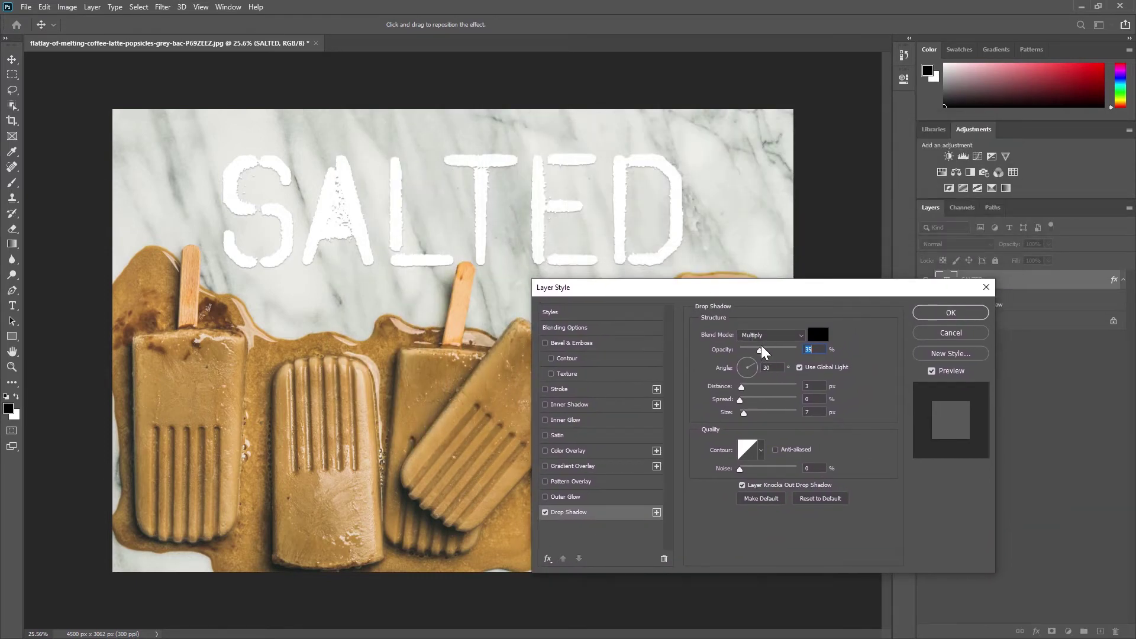
{"action": "left_click_drag", "start_coordinate": [760, 353], "coordinate": [774, 359]}
{"action": "left_click_drag", "start_coordinate": [758, 366], "coordinate": [799, 351]}
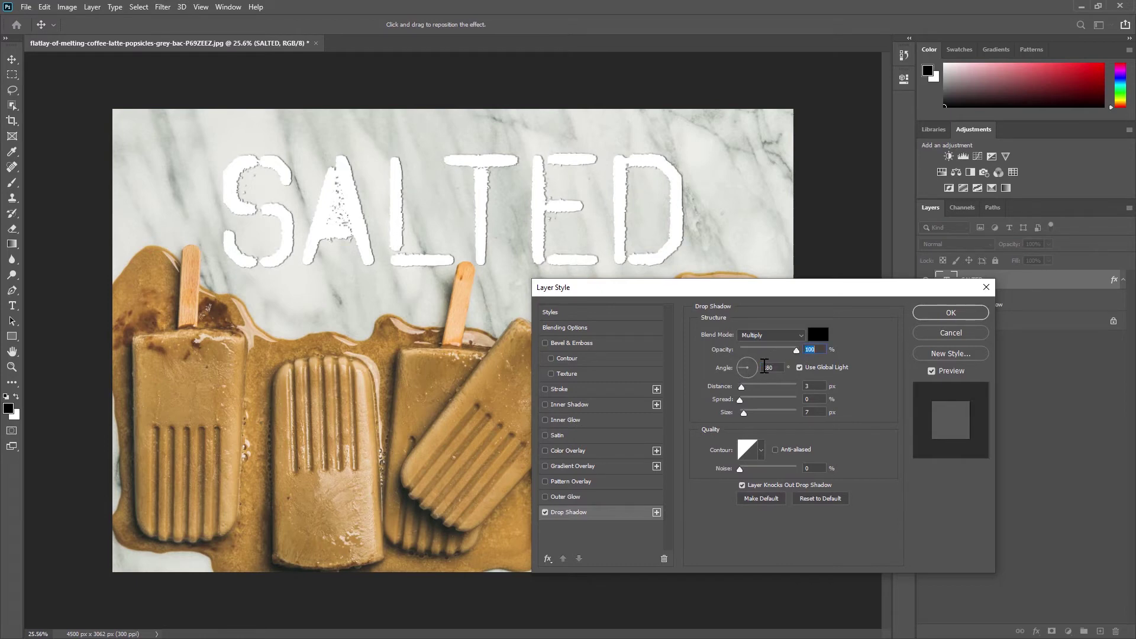
{"action": "mouse_move", "coordinate": [743, 375]}
{"action": "left_mouse_down"}
{"action": "mouse_move", "coordinate": [742, 363]}
{"action": "mouse_move", "coordinate": [760, 387]}
{"action": "mouse_move", "coordinate": [758, 373]}
{"action": "left_mouse_up"}
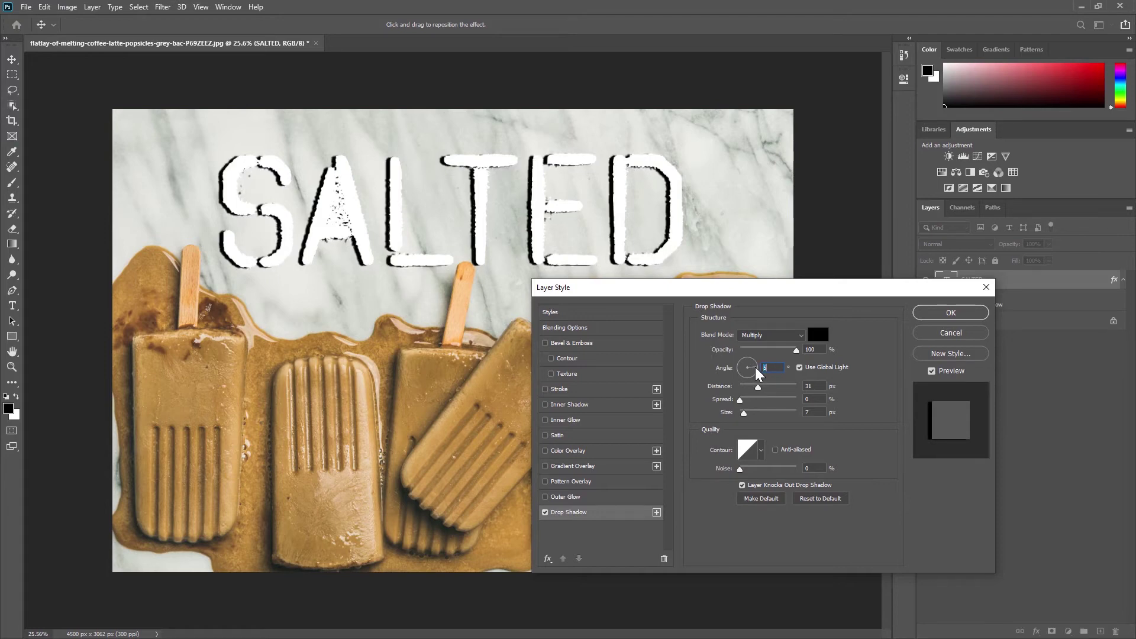
{"action": "left_click_drag", "start_coordinate": [796, 350], "coordinate": [780, 350]}
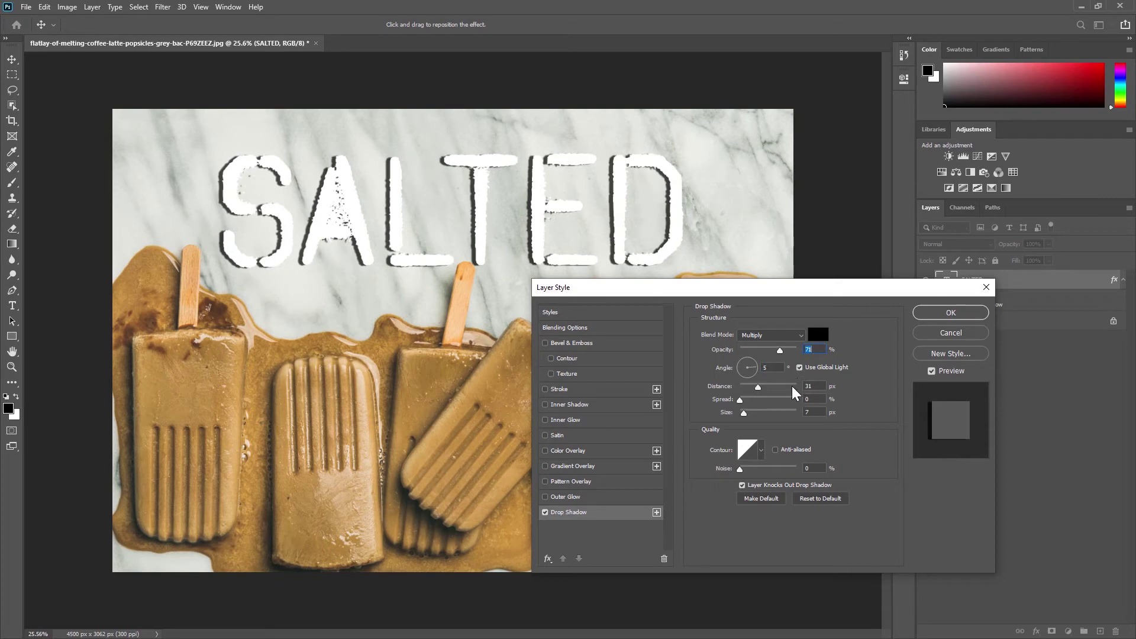
- Set the drop shadow color to the caramel brown a57535 sampled from the melted caramel in the photo
{"action": "left_click", "coordinate": [820, 335]}
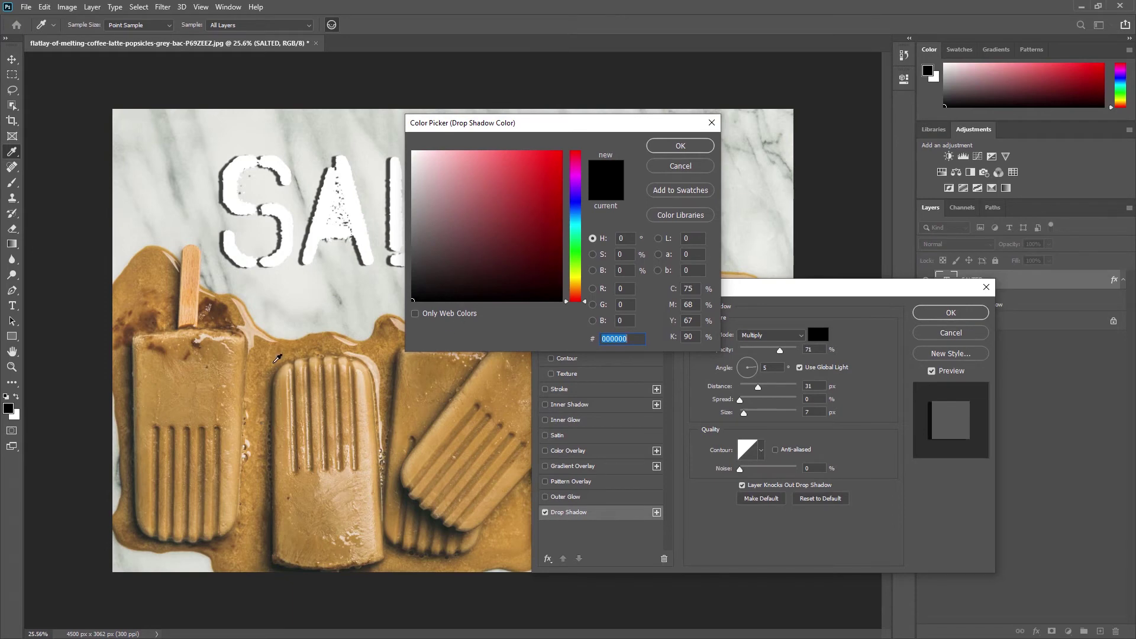
{"action": "left_click", "coordinate": [265, 361]}
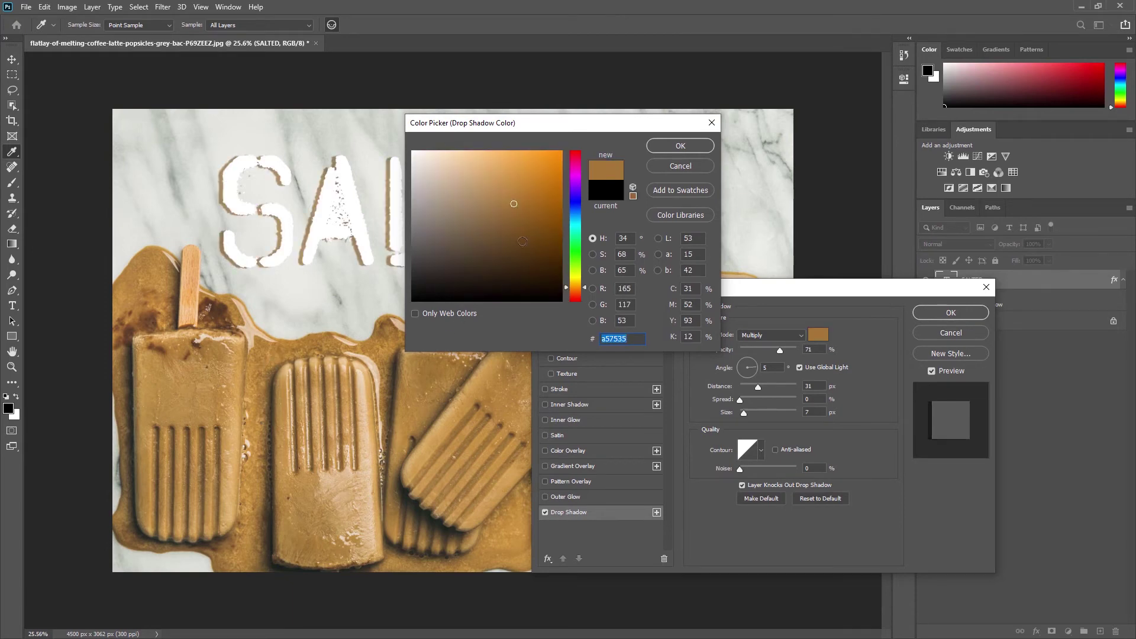
{"action": "left_click", "coordinate": [693, 147]}
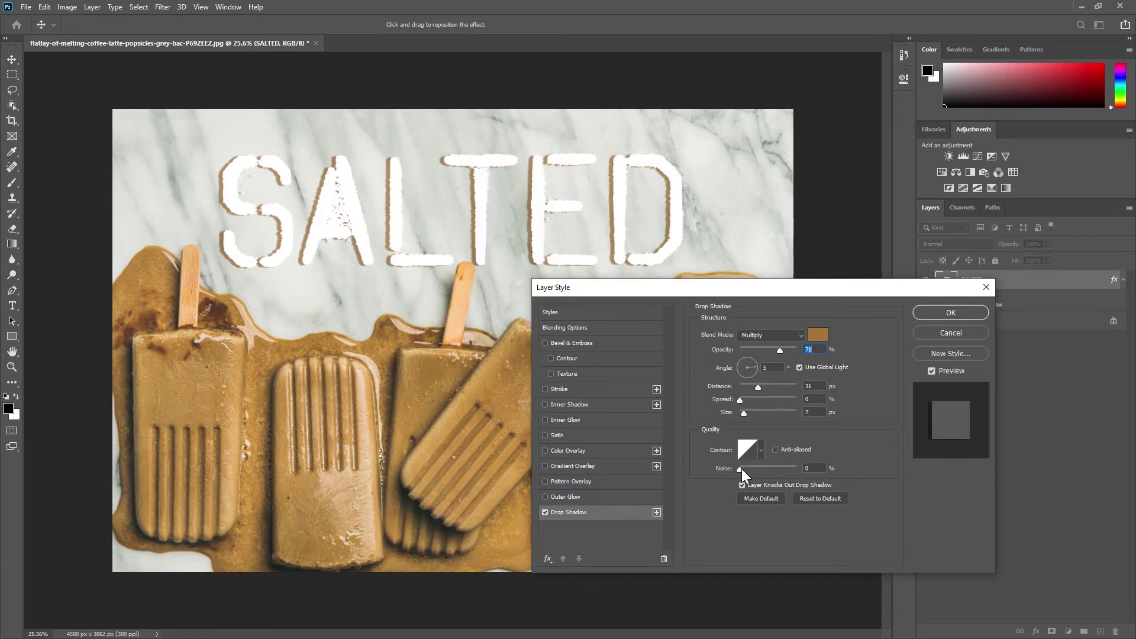
- Set the drop shadow's noise to 79% and its opacity to 94%, and apply the layer style
{"action": "left_click_drag", "start_coordinate": [761, 468], "coordinate": [783, 469]}
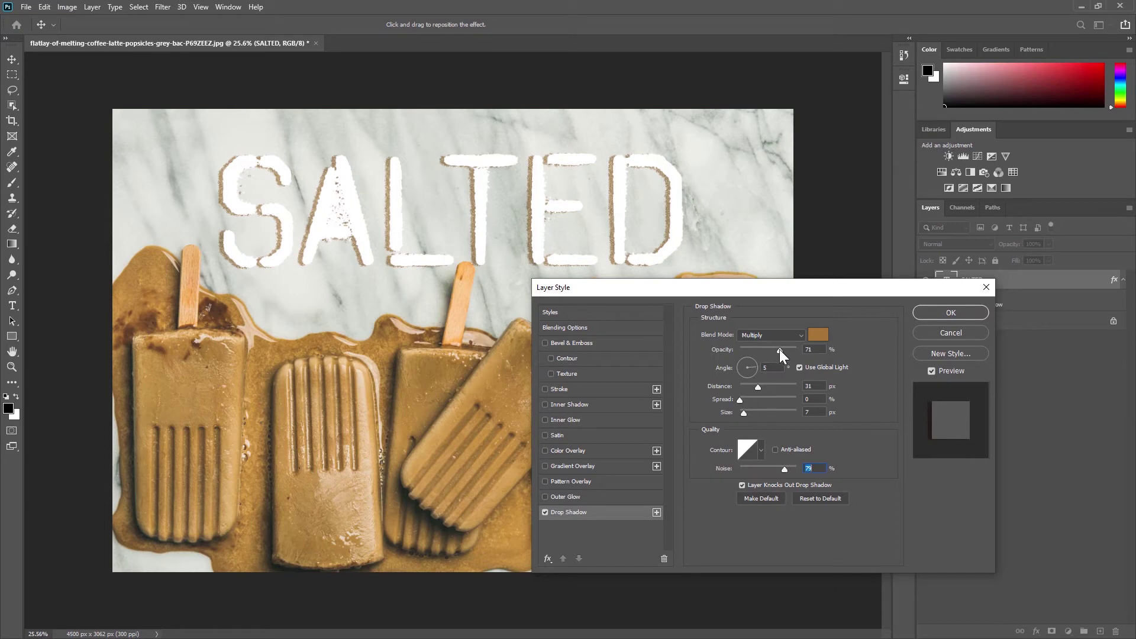
{"action": "left_click_drag", "start_coordinate": [779, 349], "coordinate": [783, 350]}
{"action": "left_click_drag", "start_coordinate": [789, 353], "coordinate": [794, 353]}
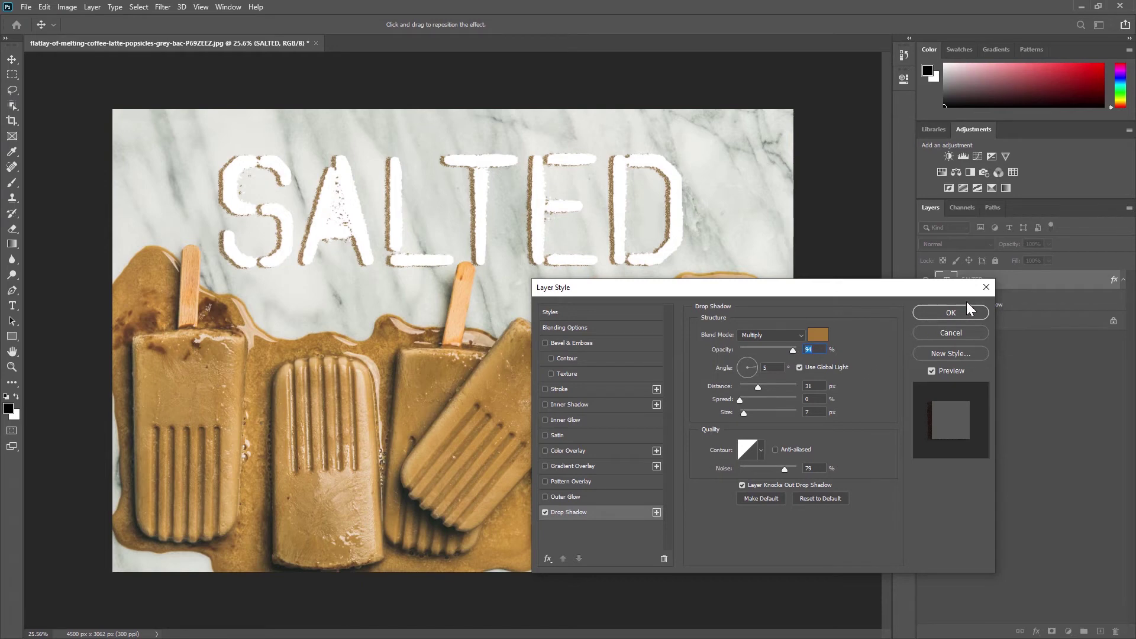
{"action": "left_click", "coordinate": [950, 313]}
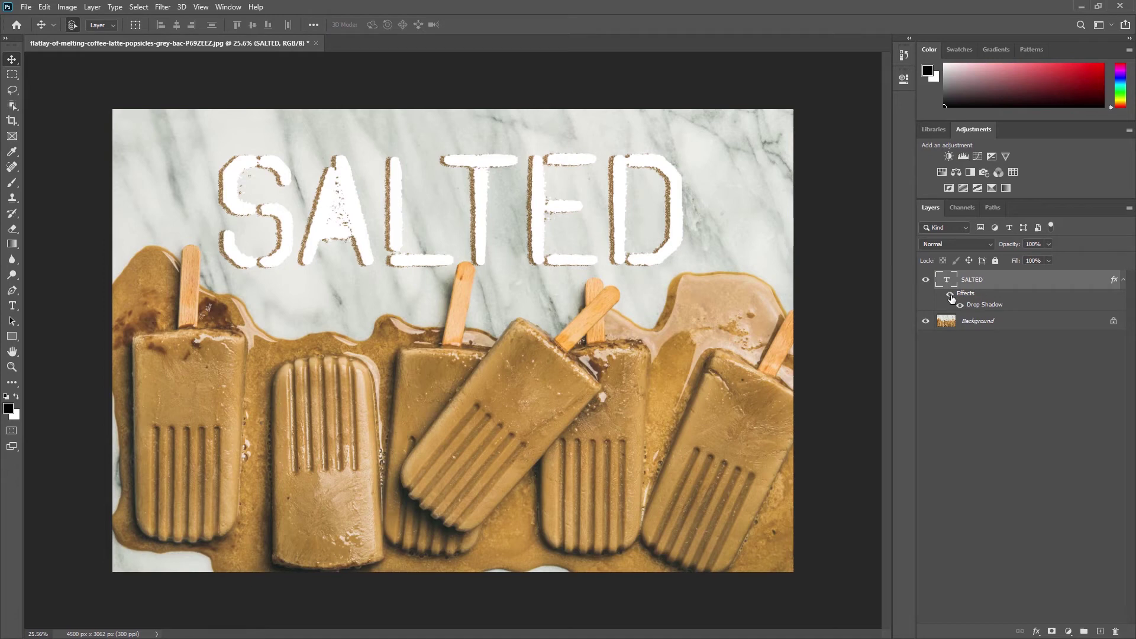
- Compare the SALTED text with and without its effects and move it up near the photo's upper edge
{"action": "left_click", "coordinate": [951, 296]}
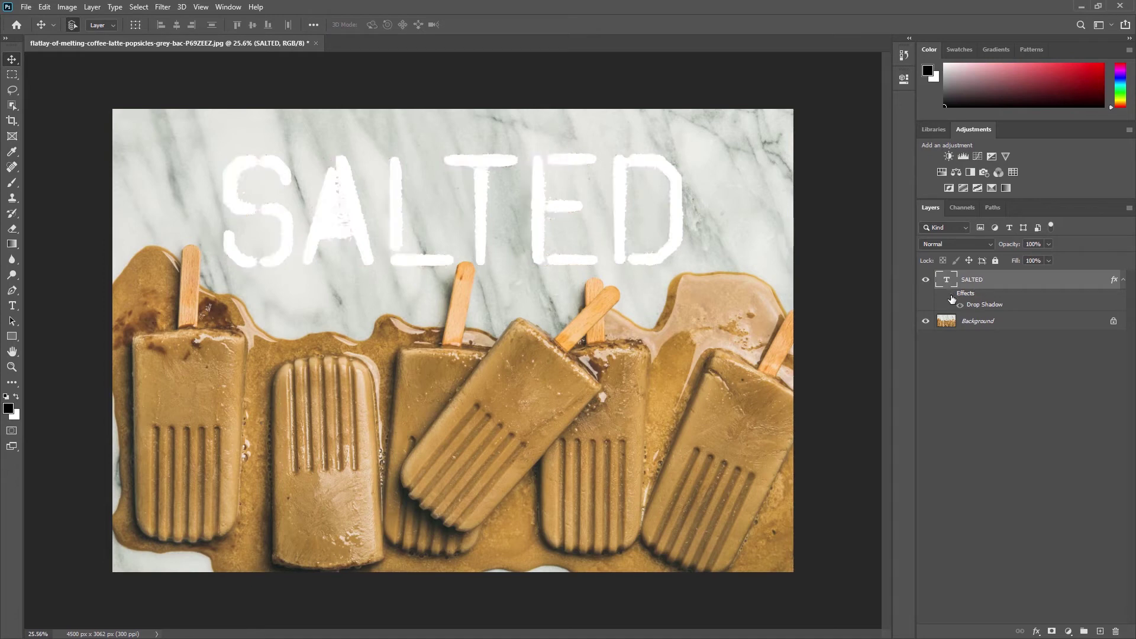
{"action": "left_click", "coordinate": [950, 296]}
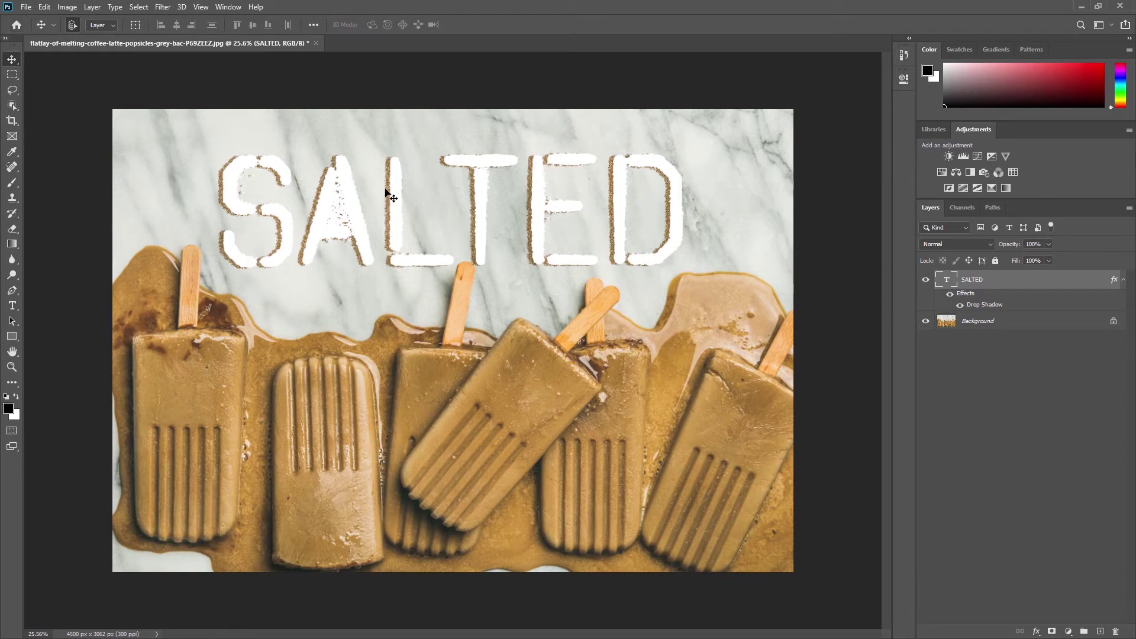
{"action": "left_click_drag", "start_coordinate": [387, 219], "coordinate": [417, 200]}
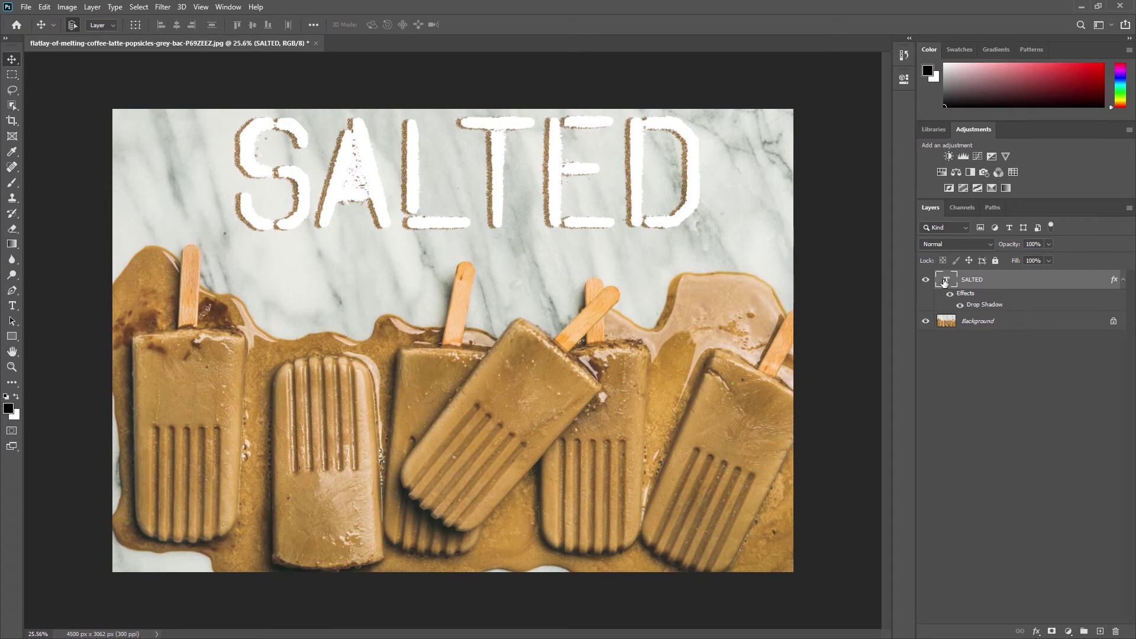
- Hide the SALTED layer and select the melted caramel and popsicles on the Background layer with the Quick Selection tool
{"action": "left_click", "coordinate": [926, 279]}
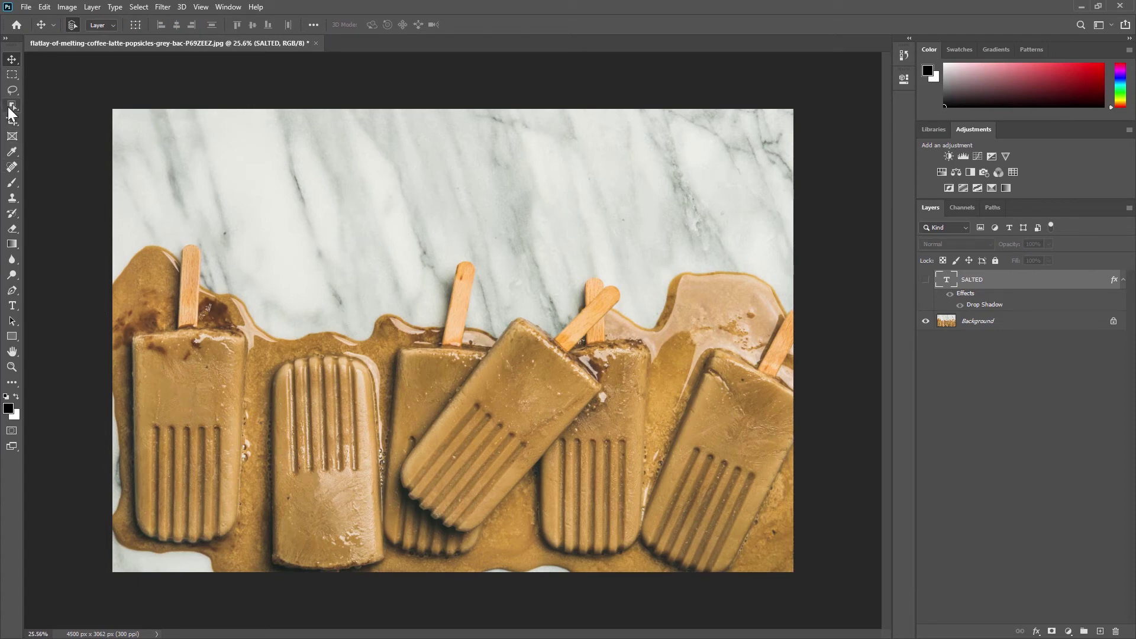
{"action": "left_click", "coordinate": [9, 106]}
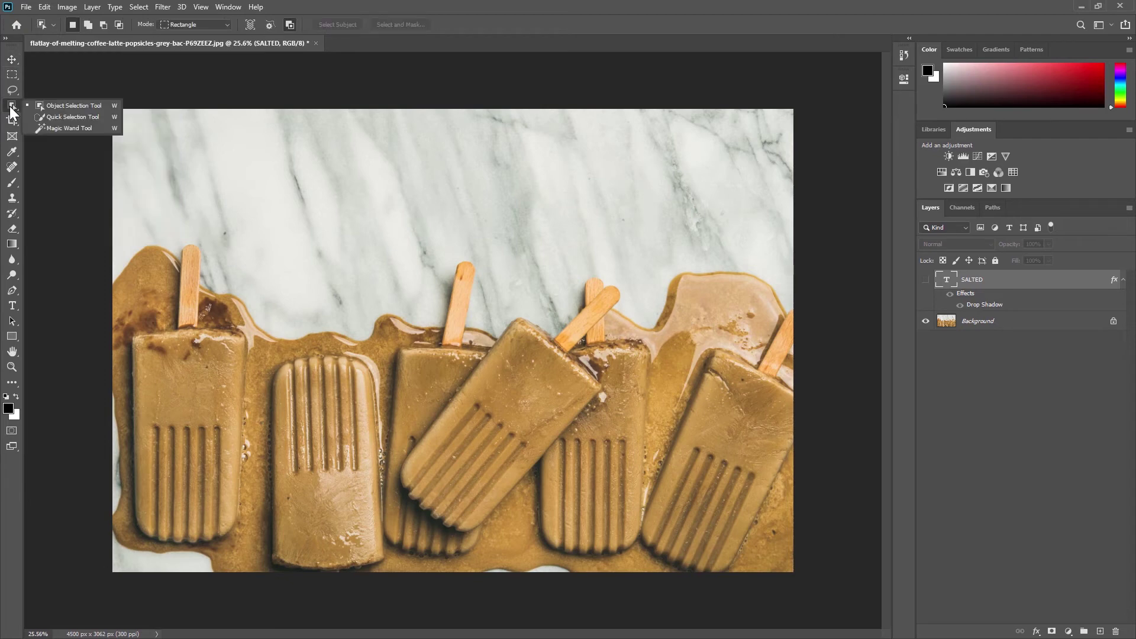
{"action": "left_click", "coordinate": [56, 116]}
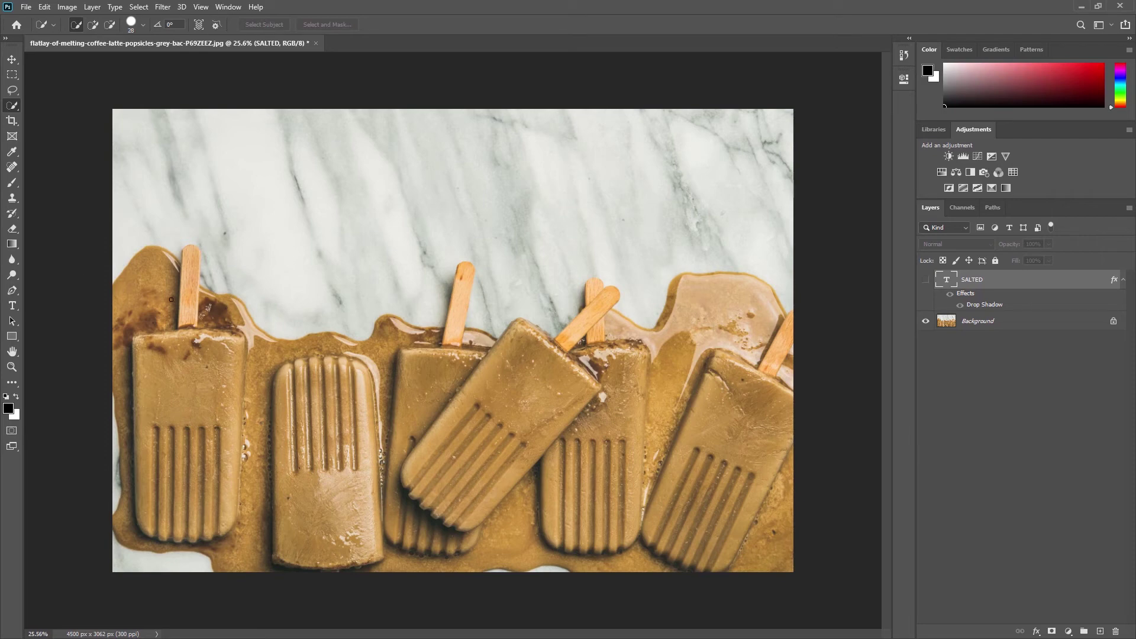
{"action": "left_click", "coordinate": [977, 325]}
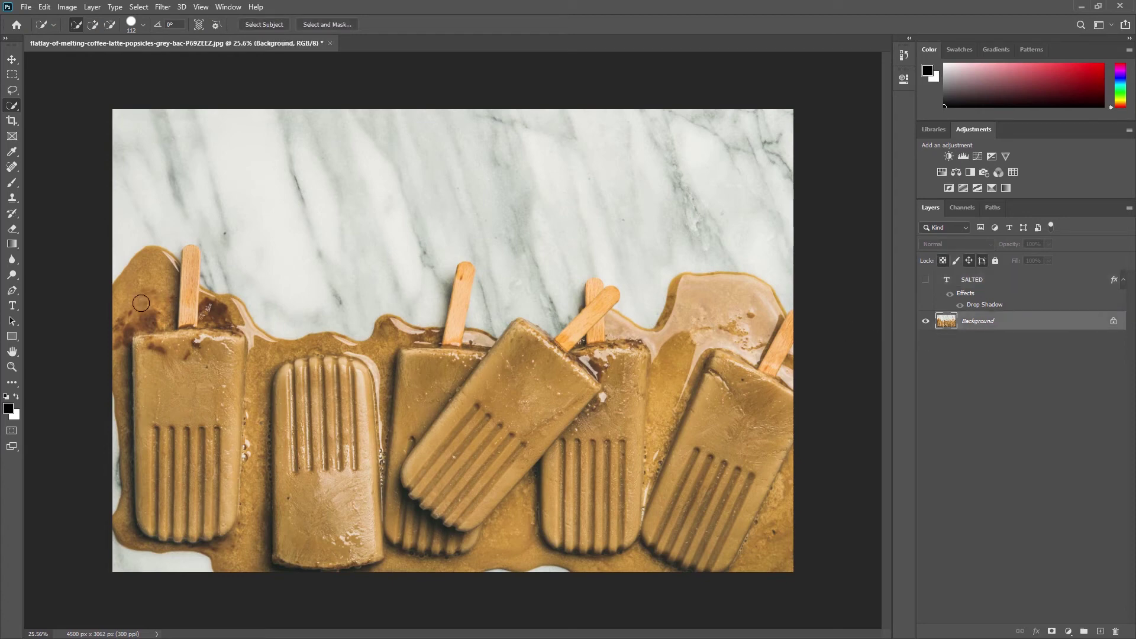
{"action": "mouse_move", "coordinate": [126, 300]}
{"action": "left_mouse_down"}
{"action": "mouse_move", "coordinate": [183, 281]}
{"action": "mouse_move", "coordinate": [255, 367]}
{"action": "mouse_move", "coordinate": [207, 372]}
{"action": "mouse_move", "coordinate": [148, 329]}
{"action": "mouse_move", "coordinate": [141, 369]}
{"action": "mouse_move", "coordinate": [235, 388]}
{"action": "mouse_move", "coordinate": [322, 372]}
{"action": "mouse_move", "coordinate": [354, 391]}
{"action": "mouse_move", "coordinate": [336, 346]}
{"action": "mouse_move", "coordinate": [424, 350]}
{"action": "mouse_move", "coordinate": [453, 328]}
{"action": "mouse_move", "coordinate": [459, 340]}
{"action": "mouse_move", "coordinate": [523, 350]}
{"action": "mouse_move", "coordinate": [600, 324]}
{"action": "mouse_move", "coordinate": [662, 341]}
{"action": "mouse_move", "coordinate": [688, 298]}
{"action": "mouse_move", "coordinate": [775, 350]}
{"action": "mouse_move", "coordinate": [699, 370]}
{"action": "mouse_move", "coordinate": [448, 397]}
{"action": "left_mouse_up"}
{"action": "key", "text": "alt"}
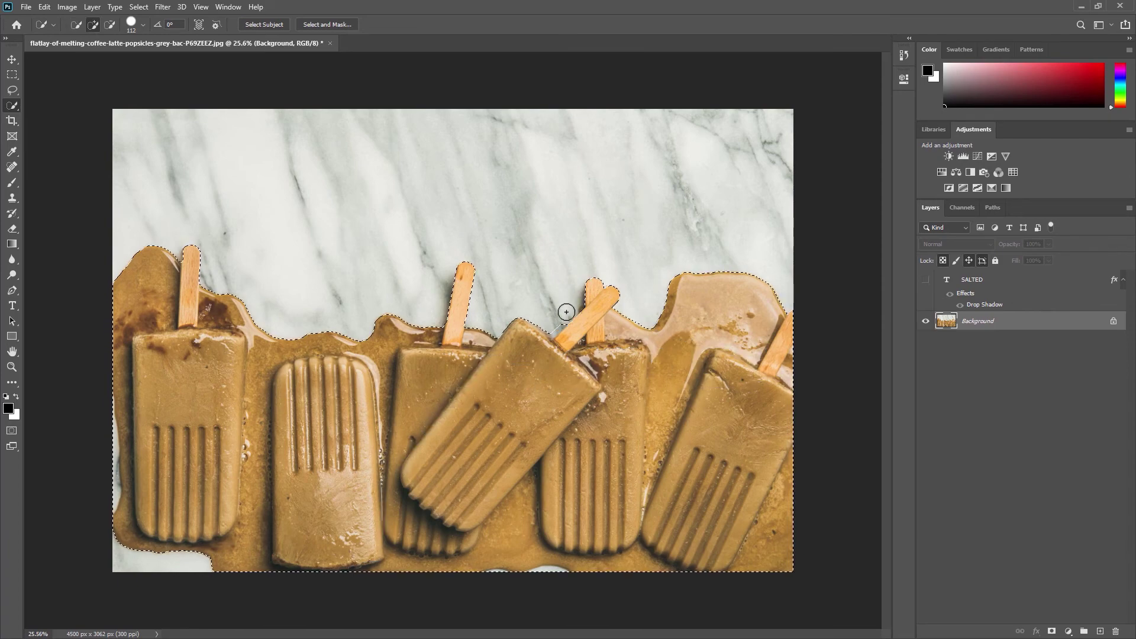
- Subtract the marble gap beside the crossed sticks from the selection with a smaller brush, and check the caramel edge
{"action": "scroll", "coordinate": [560, 314], "scroll_direction": "up", "scroll_amount": 1}
{"action": "scroll", "coordinate": [561, 315], "scroll_direction": "up", "scroll_amount": 2}
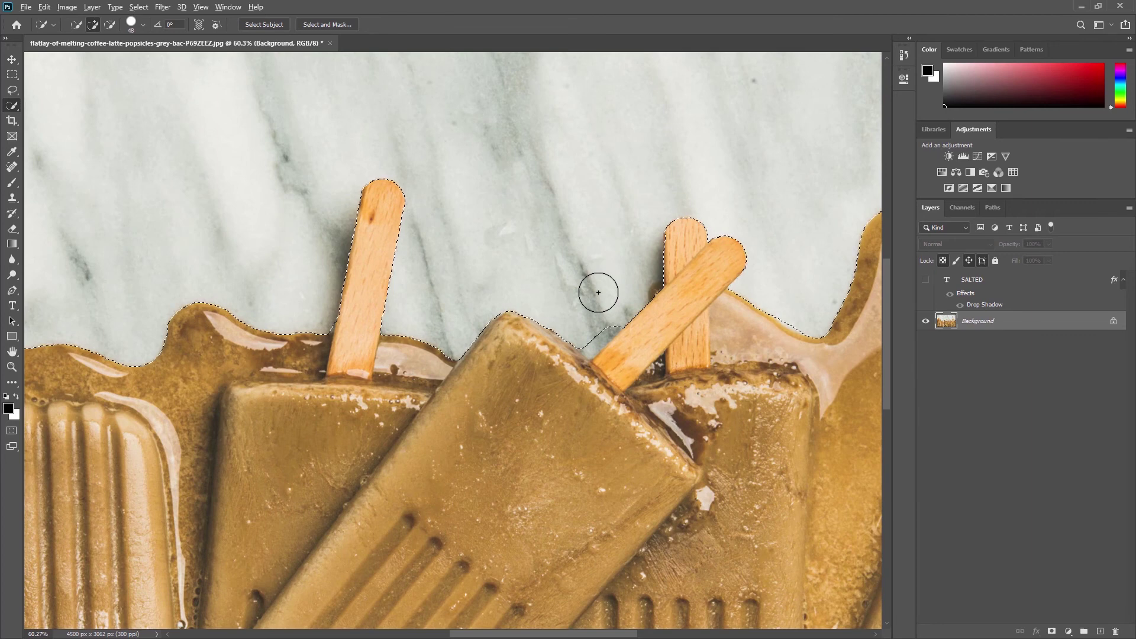
{"action": "key", "text": "bracketleft"}
{"action": "key", "text": "alt"}
{"action": "left_click_drag", "start_coordinate": [598, 306], "coordinate": [602, 326]}
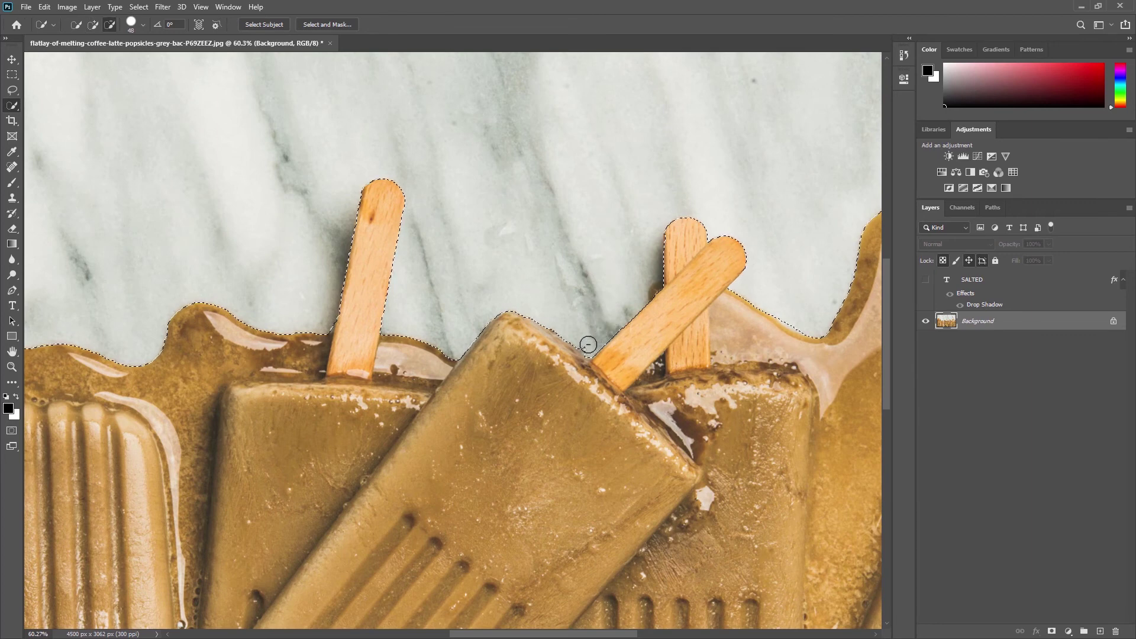
{"action": "mouse_move", "coordinate": [672, 279]}
{"action": "left_mouse_down"}
{"action": "mouse_move", "coordinate": [604, 320]}
{"action": "mouse_move", "coordinate": [521, 337]}
{"action": "mouse_move", "coordinate": [508, 352]}
{"action": "left_mouse_up"}
{"action": "mouse_move", "coordinate": [743, 284]}
{"action": "left_mouse_down"}
{"action": "mouse_move", "coordinate": [598, 355]}
{"action": "mouse_move", "coordinate": [532, 332]}
{"action": "left_mouse_up"}
{"action": "scroll", "coordinate": [183, 372], "scroll_direction": "left", "scroll_amount": 10}
{"action": "scroll", "coordinate": [183, 373], "scroll_direction": "down", "scroll_amount": 3}
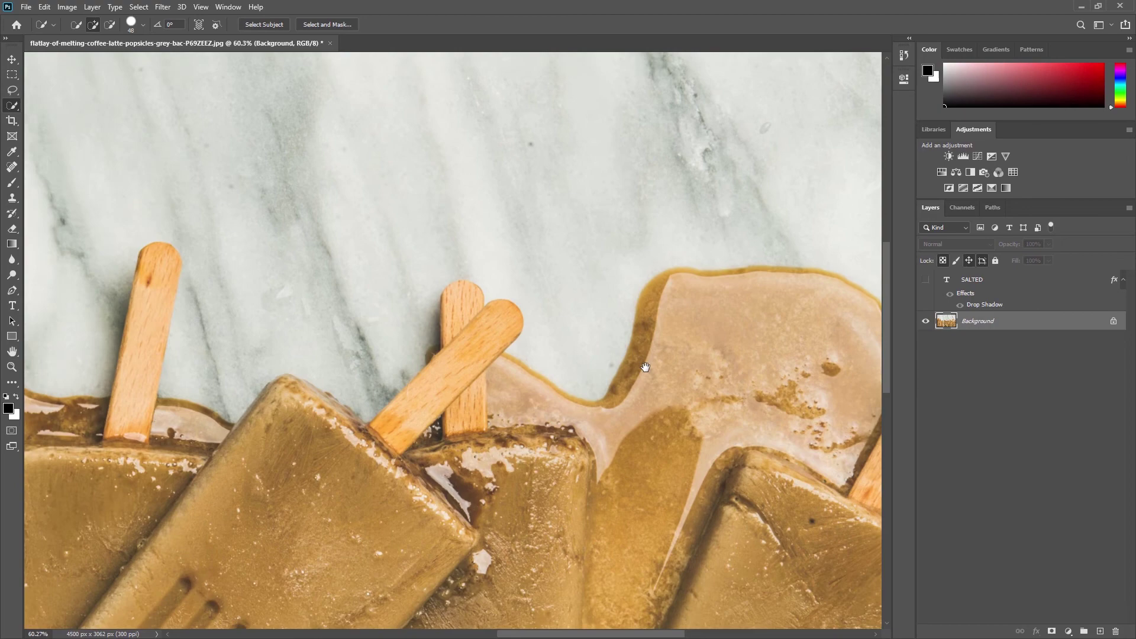
{"action": "scroll", "coordinate": [183, 373], "scroll_direction": "left", "scroll_amount": 12}
{"action": "scroll", "coordinate": [184, 373], "scroll_direction": "down", "scroll_amount": 1}
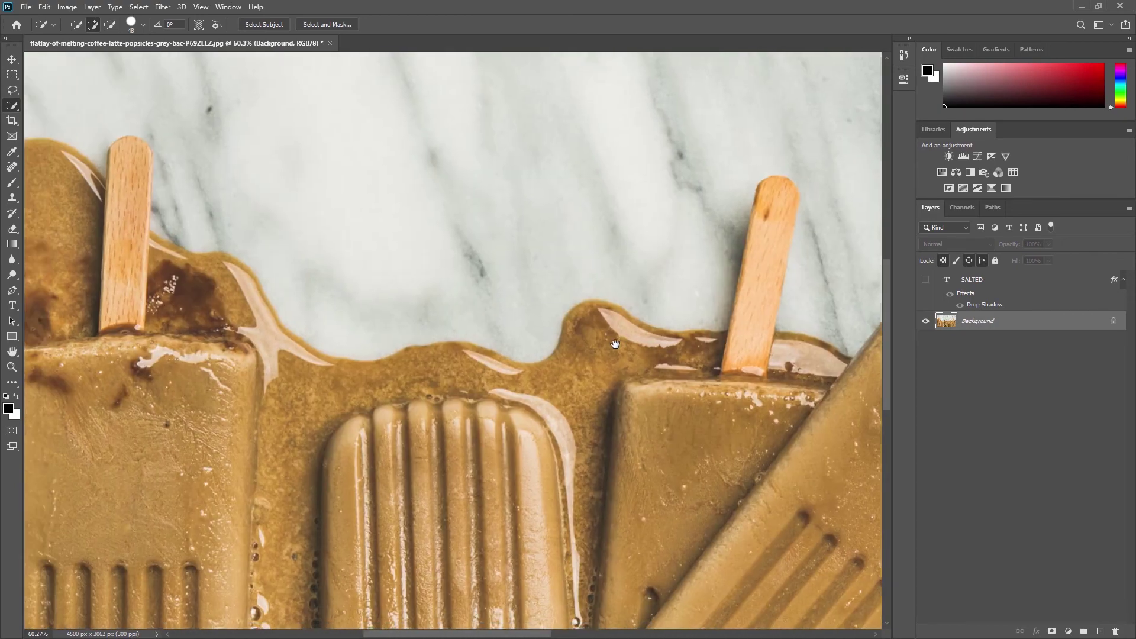
{"action": "scroll", "coordinate": [385, 263], "scroll_direction": "down", "scroll_amount": 6}
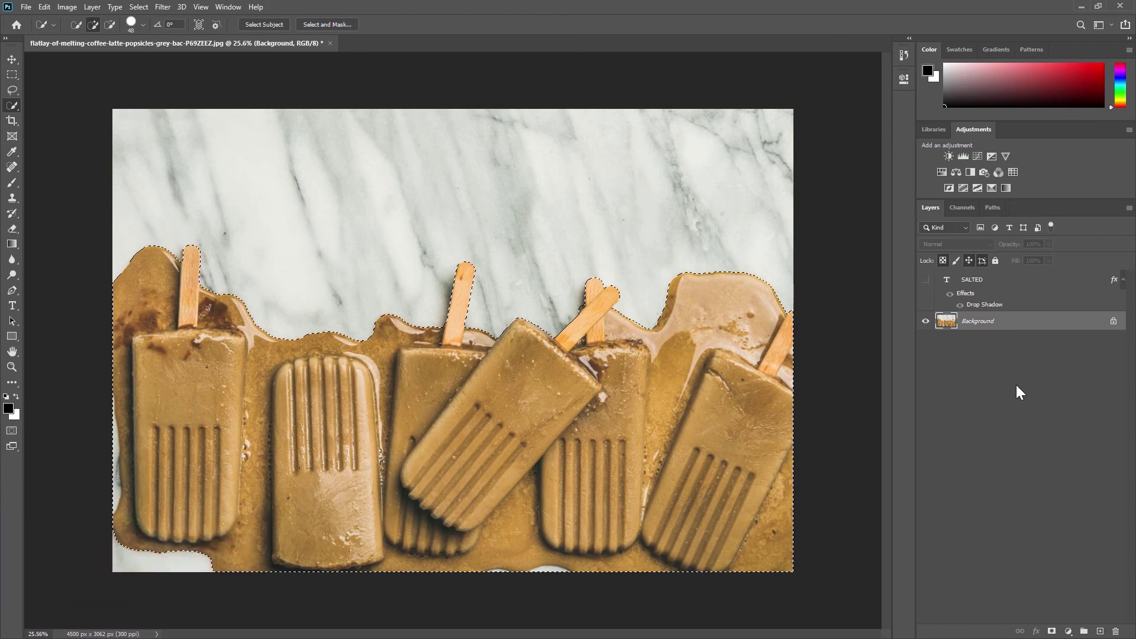
- Copy the selected caramel and popsicles to a new layer and check the cutout with the Background layer hidden and shown
{"action": "key", "text": "ctrl+j"}
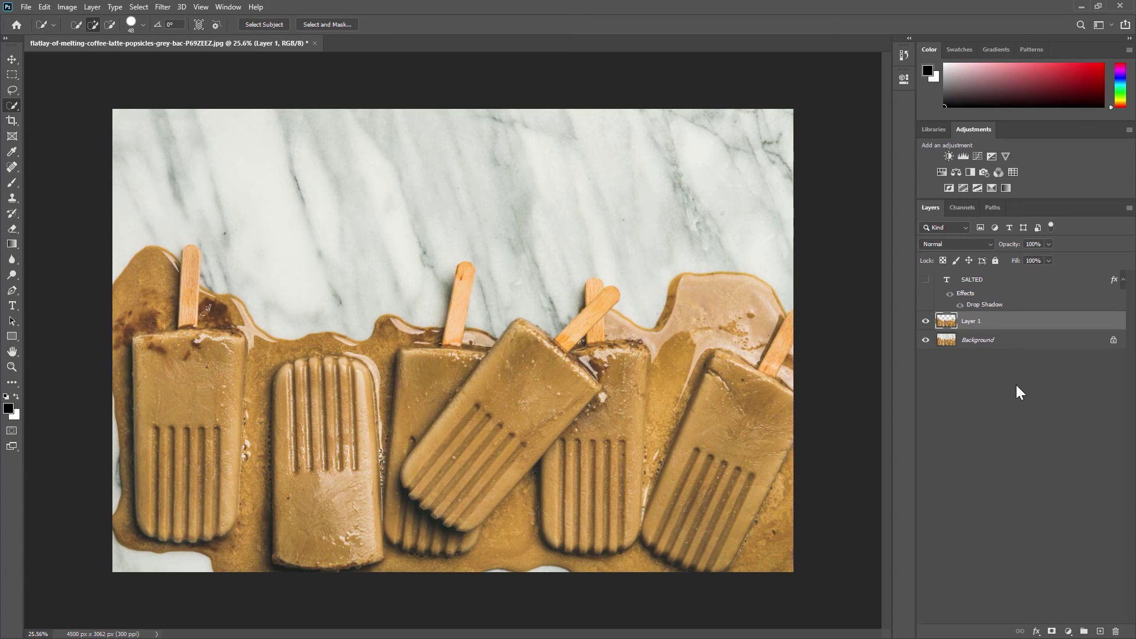
{"action": "left_click", "coordinate": [926, 340]}
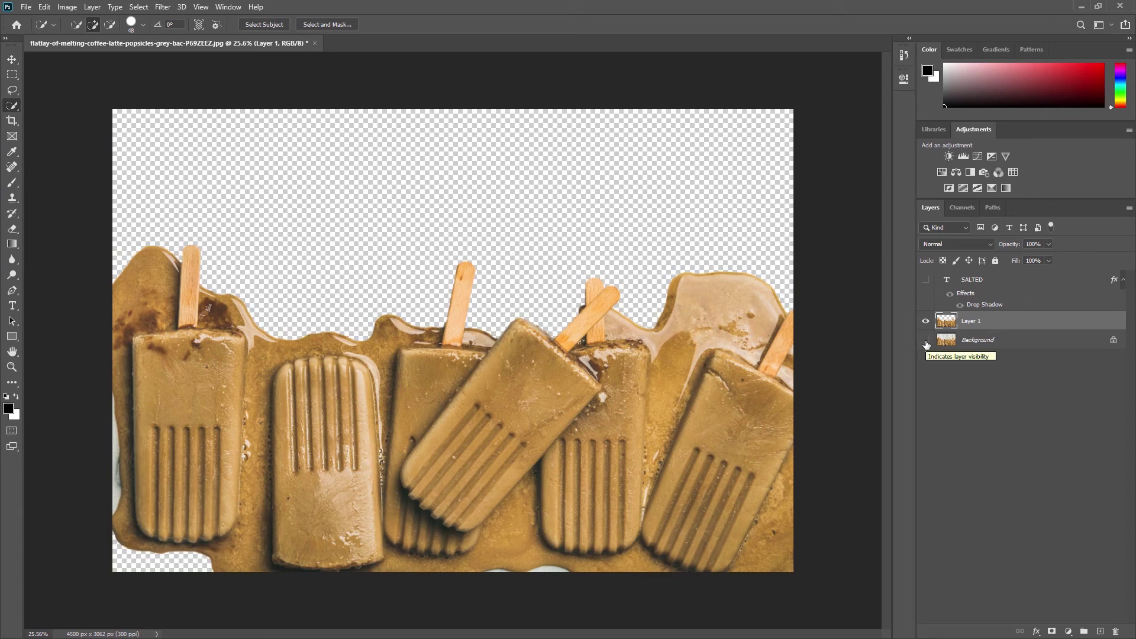
{"action": "left_click", "coordinate": [926, 341]}
{"action": "left_click", "coordinate": [926, 340]}
{"action": "left_click", "coordinate": [926, 341]}
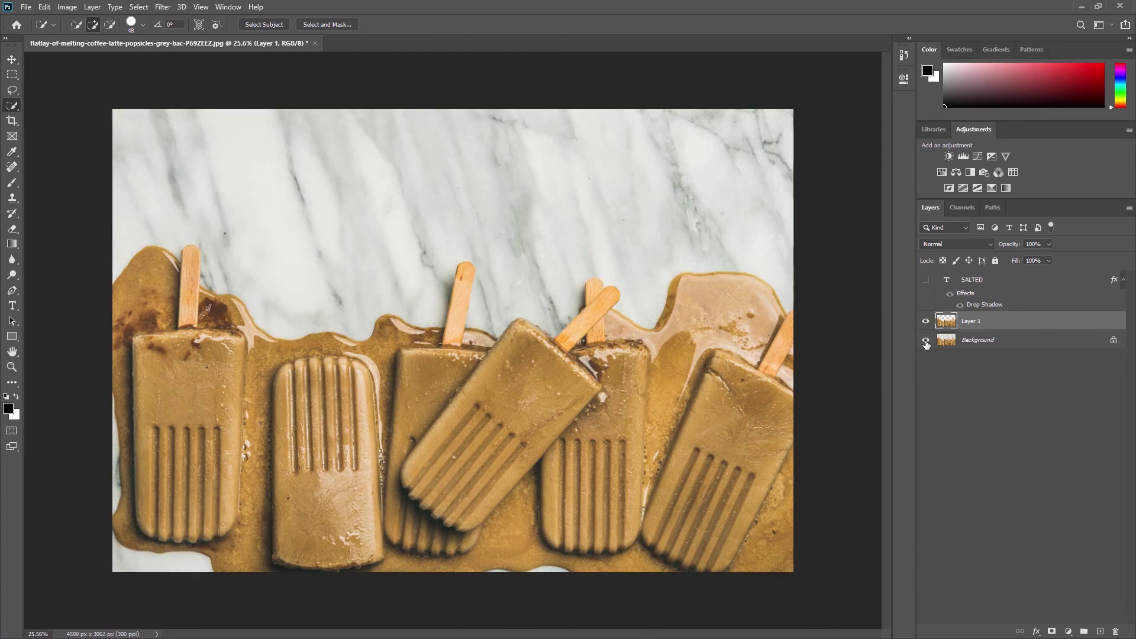
- Show the SALTED layer again and move the text down on the marble, just above the popsicle sticks
{"action": "left_click", "coordinate": [927, 280]}
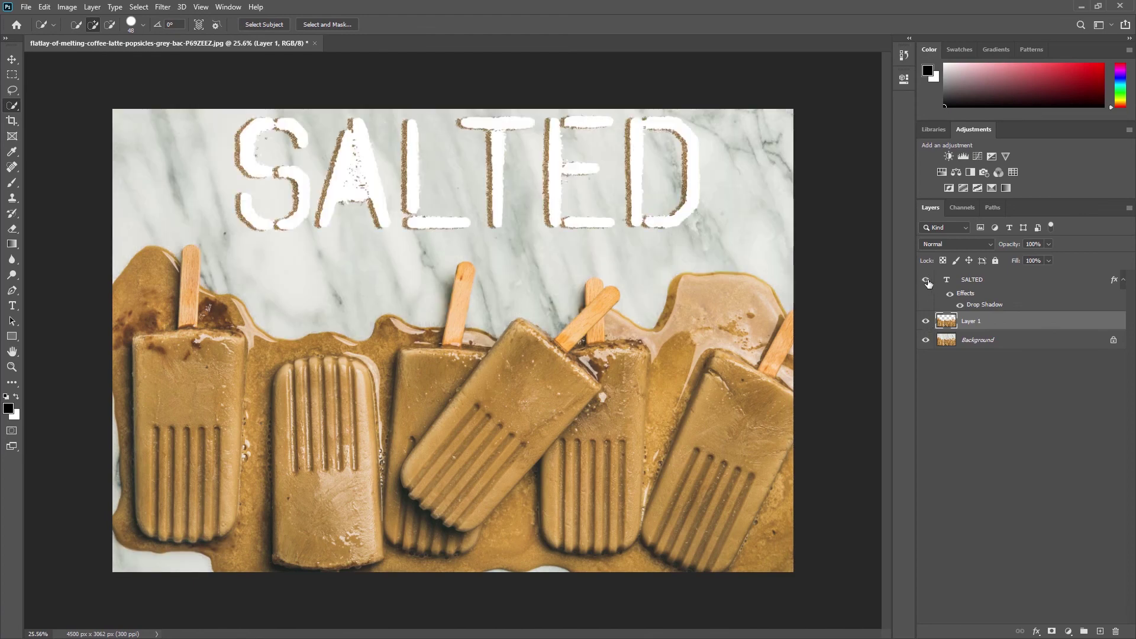
{"action": "left_click", "coordinate": [12, 59]}
{"action": "left_click_drag", "start_coordinate": [408, 142], "coordinate": [395, 175]}
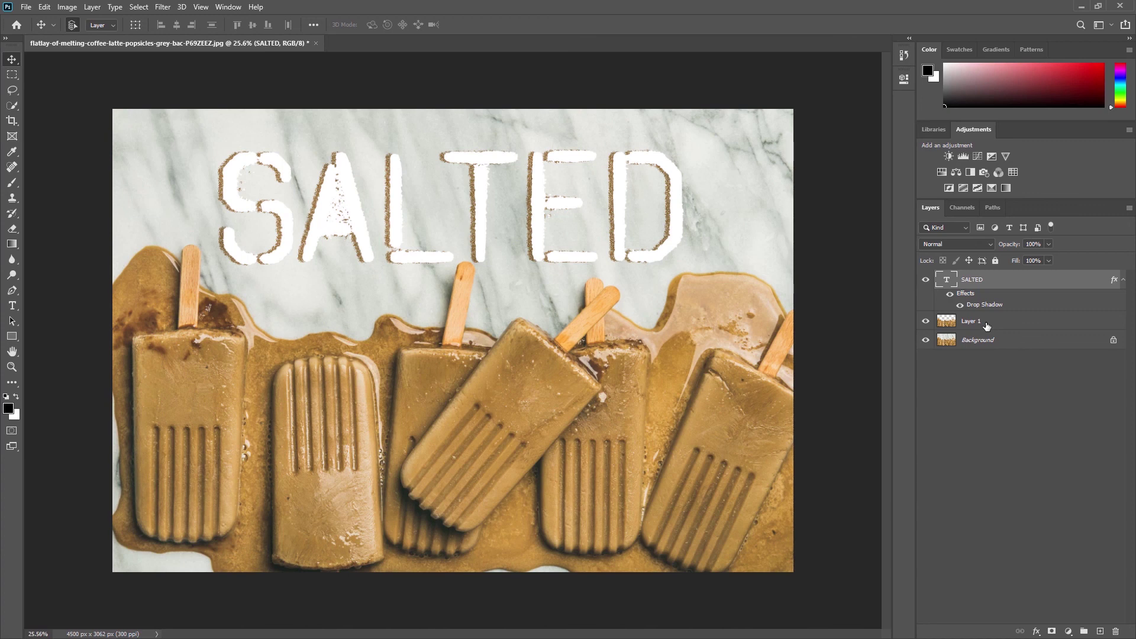
- Rename Layer 1 as Caramel outline
{"action": "left_click", "coordinate": [986, 326]}
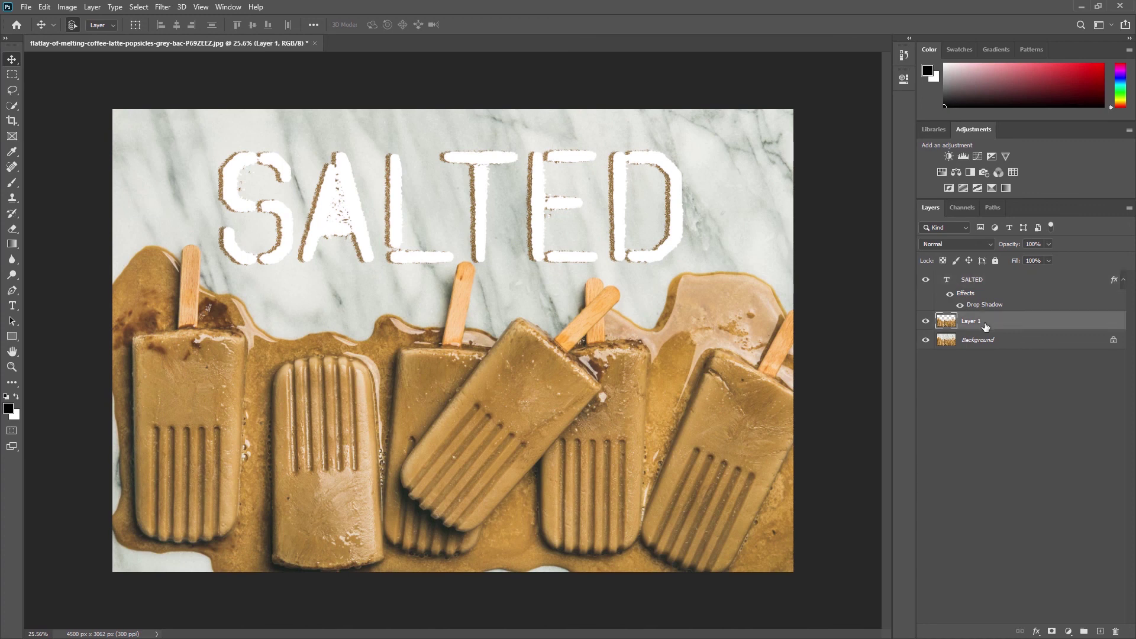
{"action": "double_click", "coordinate": [975, 322]}
{"action": "type", "text": "Caramel outline"}
{"action": "key", "text": "Return"}
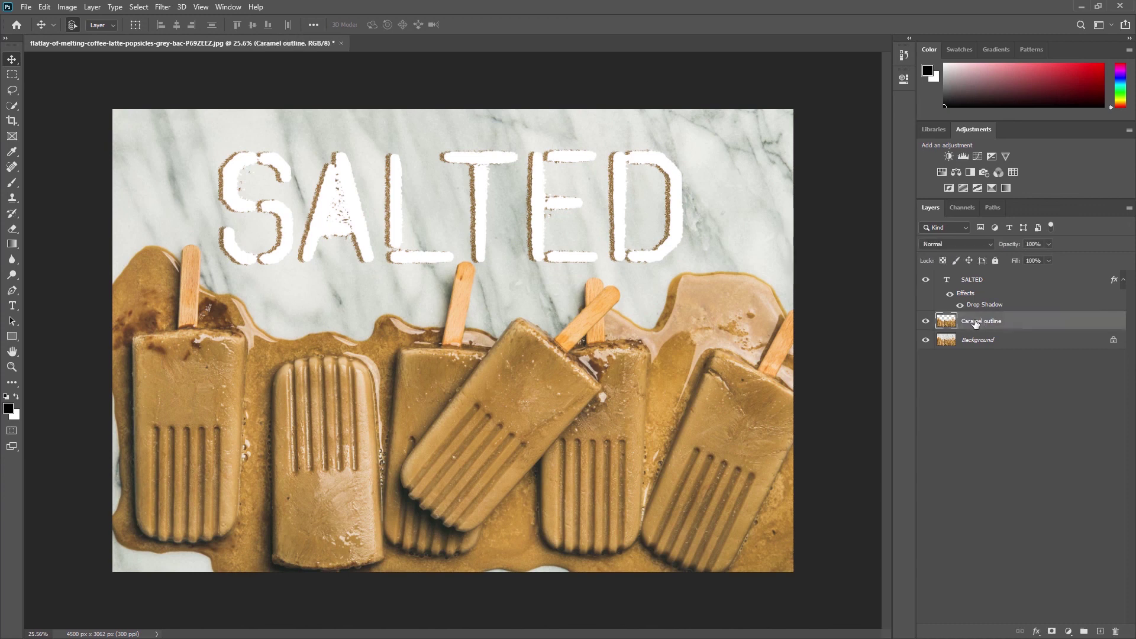
- Place the Caramel outline layer above SALTED and move the text down so its base tucks behind the caramel and sticks
{"action": "left_click_drag", "start_coordinate": [975, 323], "coordinate": [964, 277]}
{"action": "left_click_drag", "start_coordinate": [476, 214], "coordinate": [481, 296]}
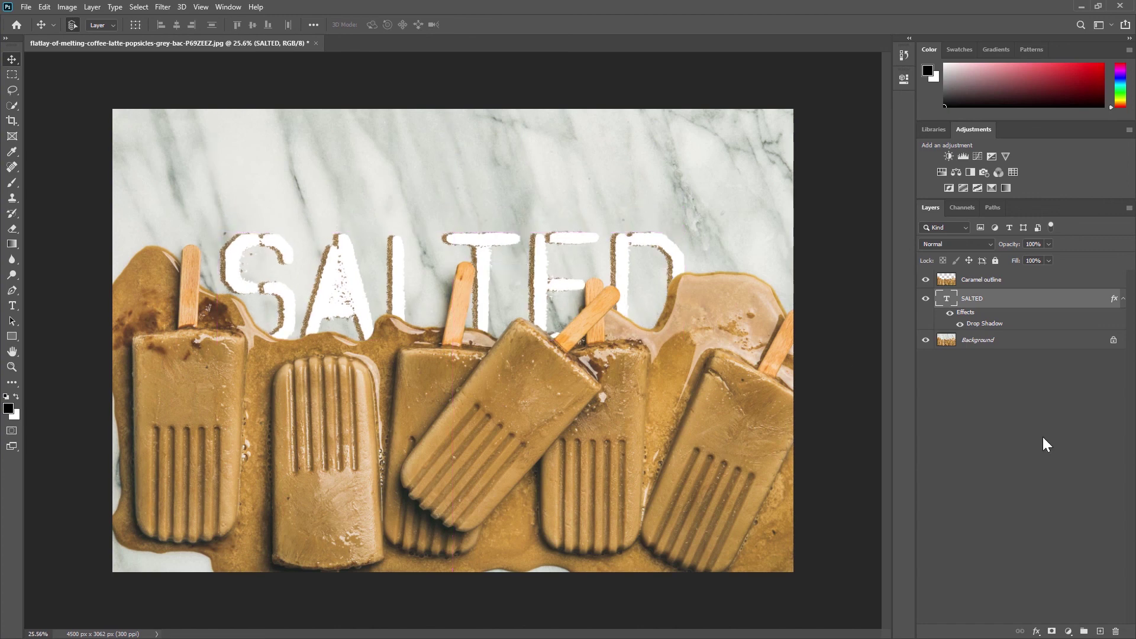
{"action": "left_click_drag", "start_coordinate": [480, 318], "coordinate": [478, 296]}
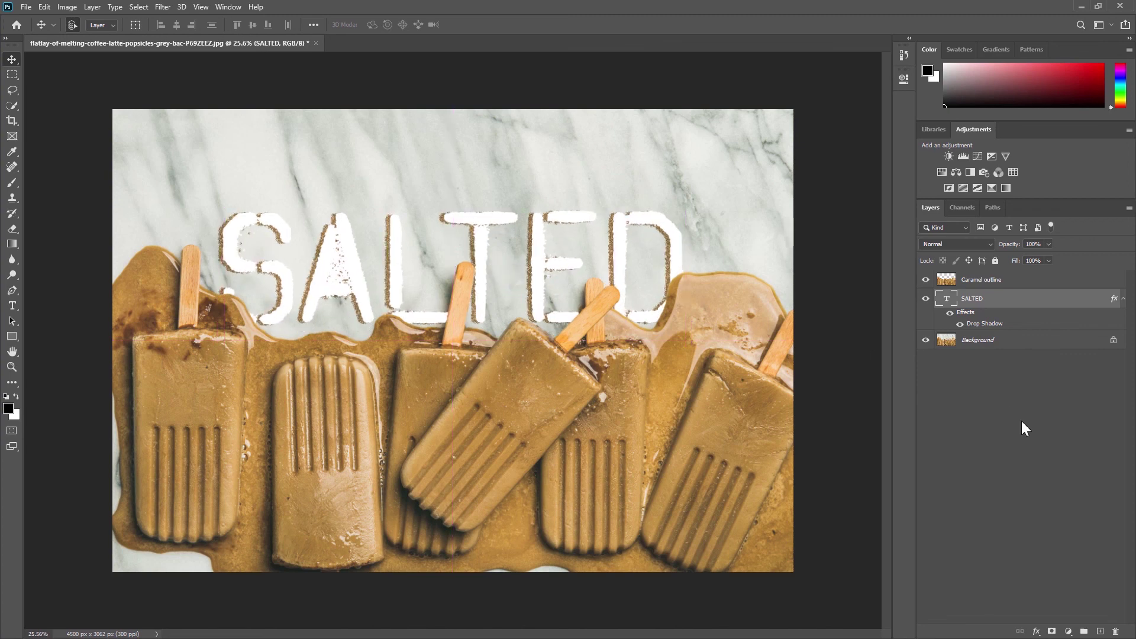